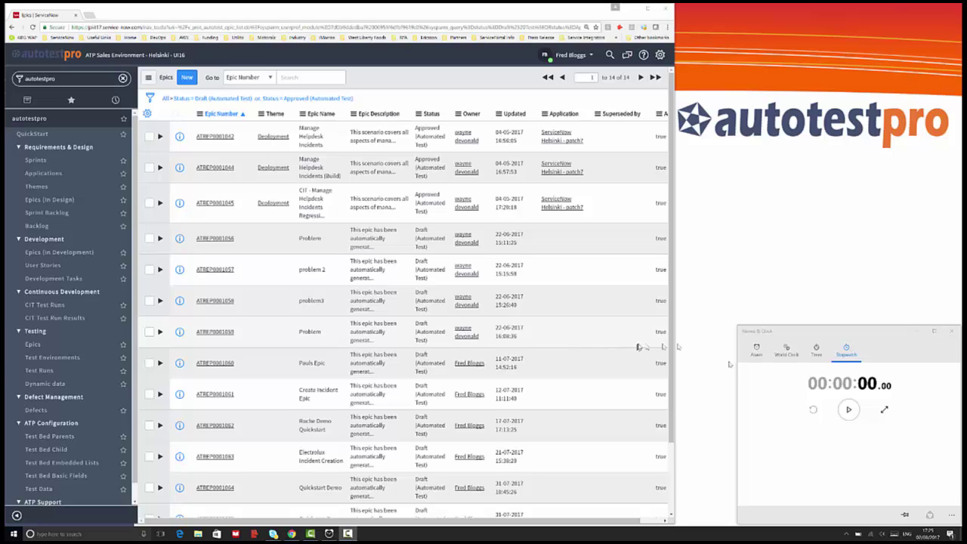
Step: Start the stopwatch and open epic ATREP0001042 from the Epics list
{"action": "left_click", "coordinate": [847, 409]}
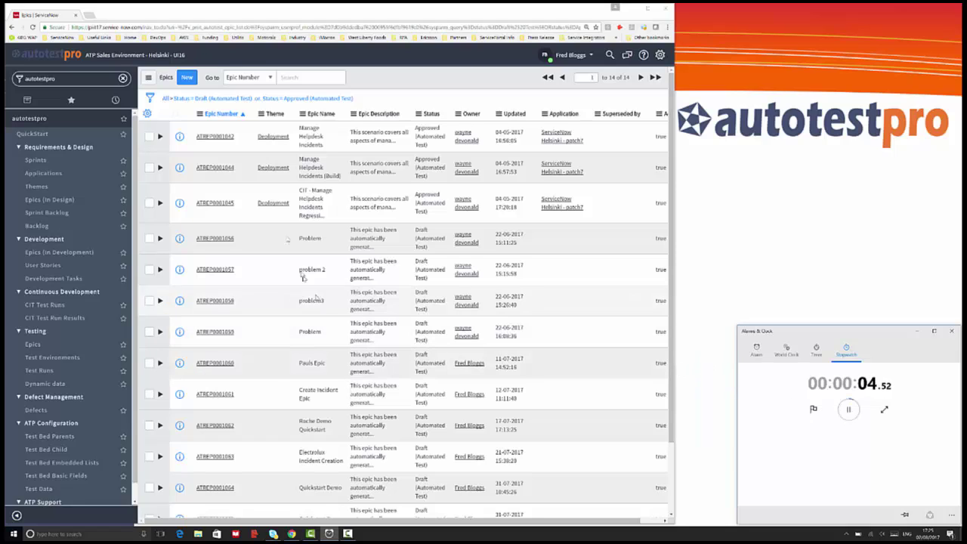
{"action": "left_click", "coordinate": [214, 137]}
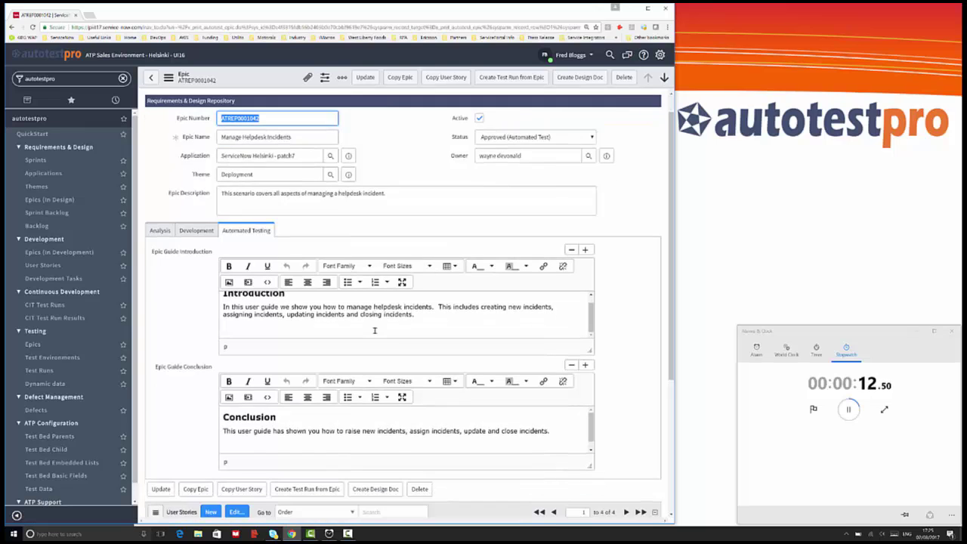
Step: Open user story ATRUS0001023 'Create a helpdesk incident from a call' from the epic's User Stories list
{"action": "scroll", "coordinate": [374, 330], "scroll_direction": "down", "scroll_amount": 3}
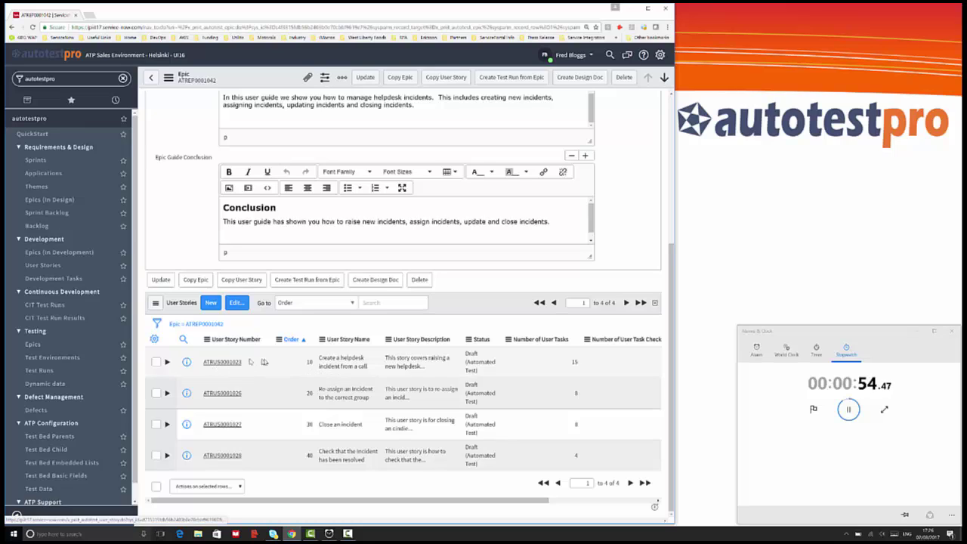
{"action": "left_click", "coordinate": [223, 362]}
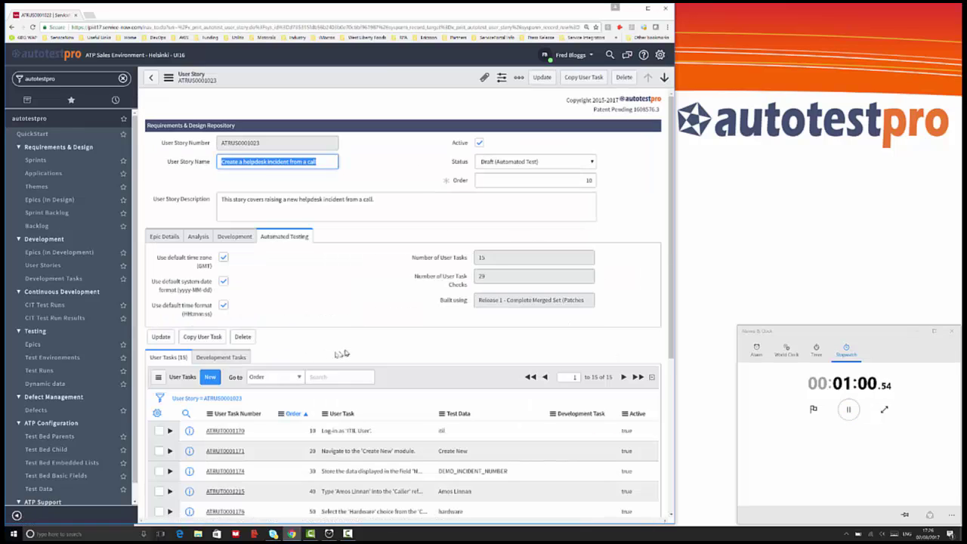
Step: Create a new user task for story ATRUS0001023 from its User Tasks list
{"action": "scroll", "coordinate": [340, 352], "scroll_direction": "down", "scroll_amount": 2}
{"action": "scroll", "coordinate": [345, 352], "scroll_direction": "down", "scroll_amount": 2}
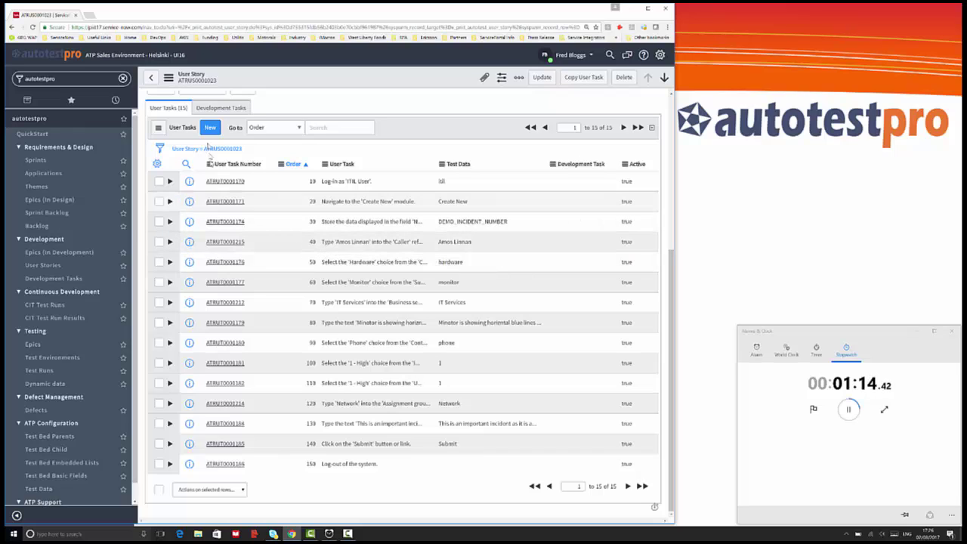
{"action": "left_click", "coordinate": [209, 128]}
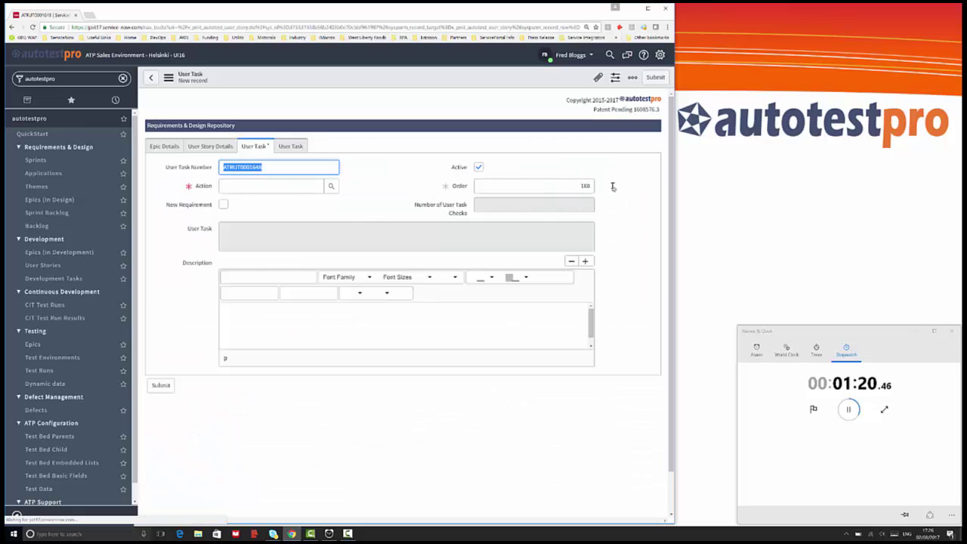
Step: Set the task's order to 45 and action to Select choice, marked as New Requirement
{"action": "type", "text": "45"}
{"action": "left_click", "coordinate": [381, 190]}
{"action": "left_click", "coordinate": [314, 186]}
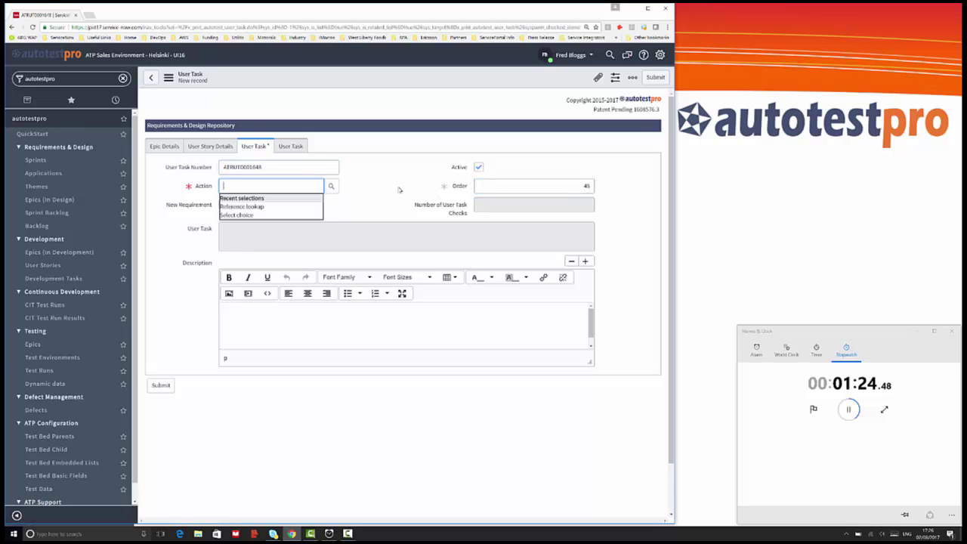
{"action": "type", "text": "select"}
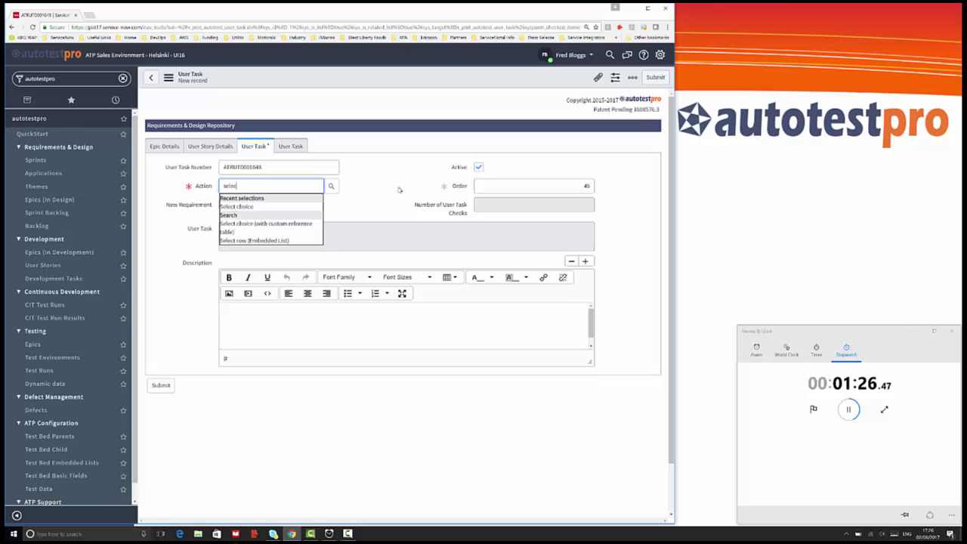
{"action": "left_click", "coordinate": [273, 206]}
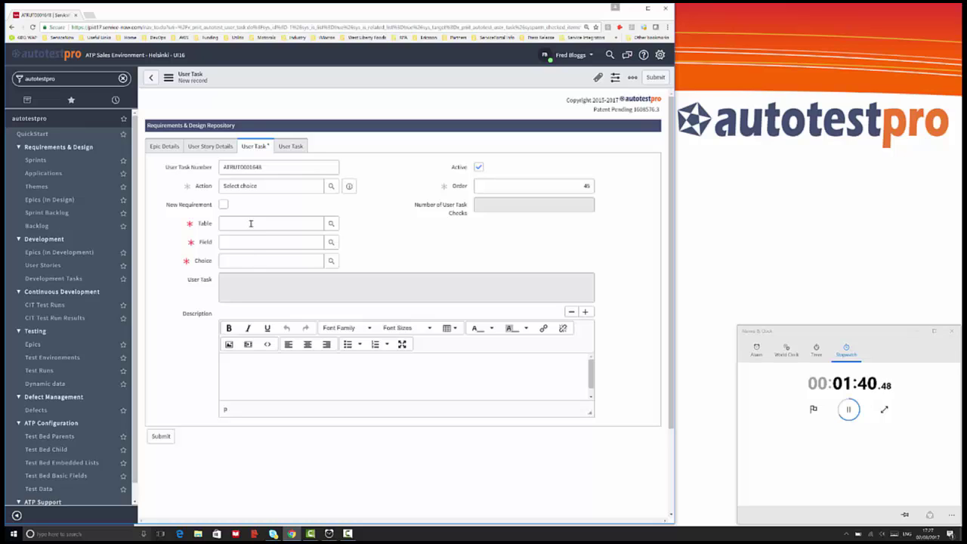
{"action": "left_click", "coordinate": [224, 206]}
Step: Set table 'incident', field 'eye_colour' and choice names 'blue, grey, brown'
{"action": "left_click", "coordinate": [234, 222]}
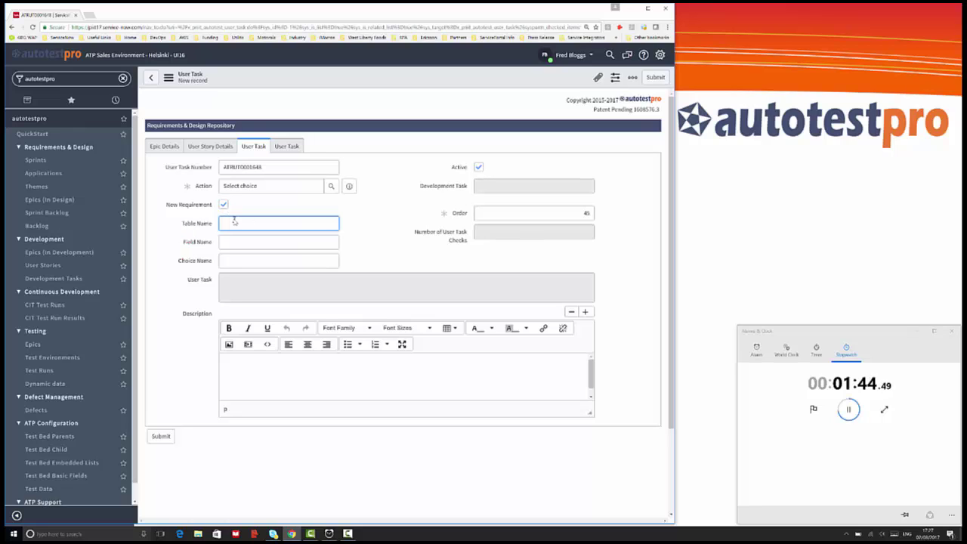
{"action": "type", "text": "incident"}
{"action": "left_click", "coordinate": [241, 241]}
{"action": "type", "text": "eye_colour"}
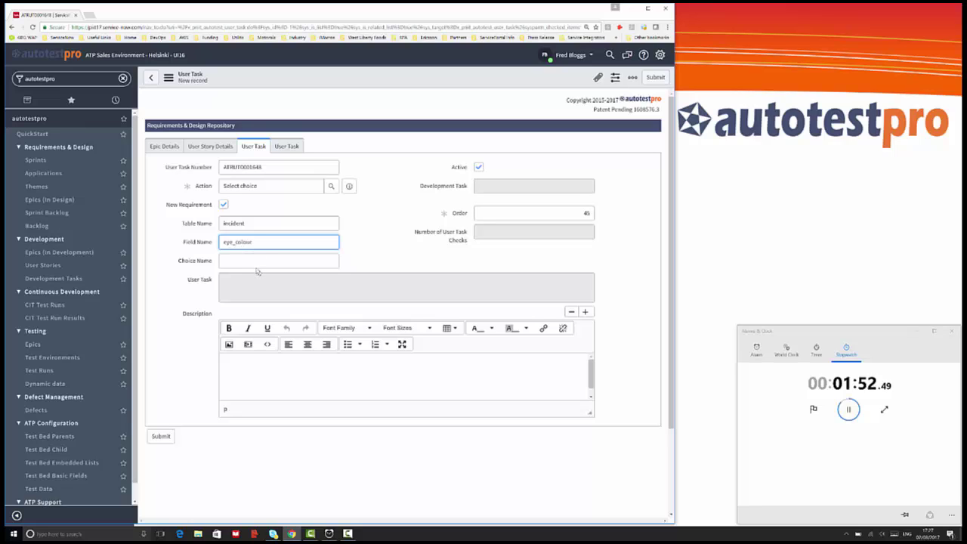
{"action": "left_click", "coordinate": [266, 262]}
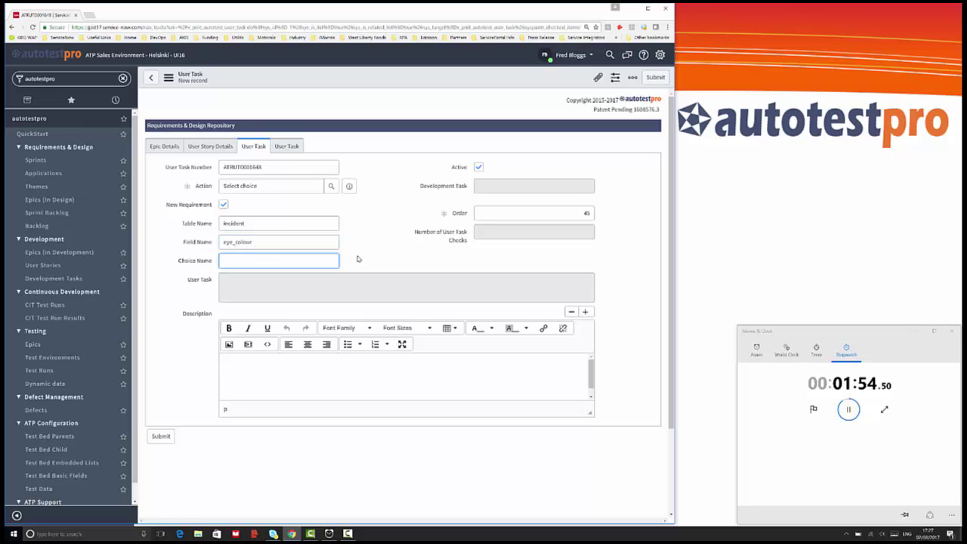
{"action": "type", "text": "blue, grey, brown"}
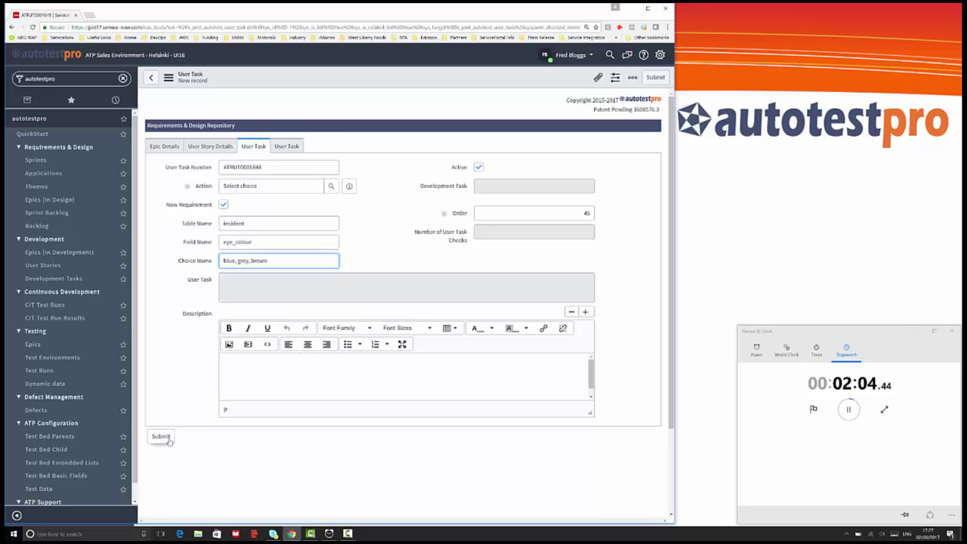
Step: Add the description 'Select the eye colour of the caller raising the incident.' and submit
{"action": "left_click", "coordinate": [273, 378]}
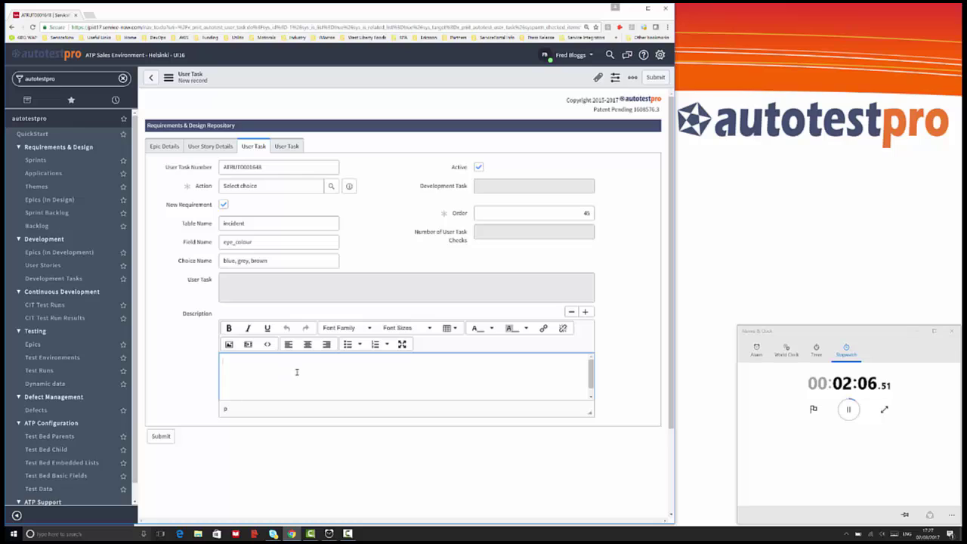
{"action": "type", "text": "Select the eye colour of th"}
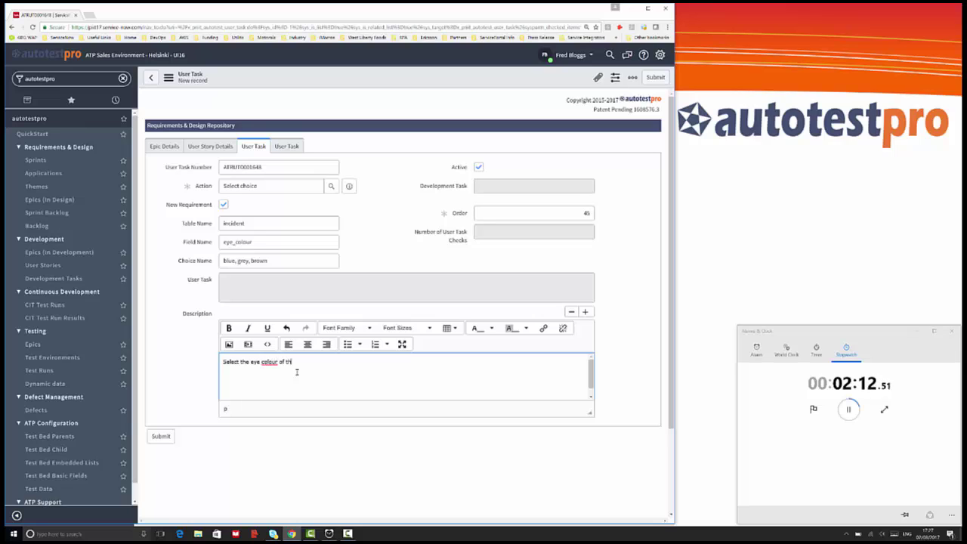
{"action": "type", "text": "e caller raising the incident."}
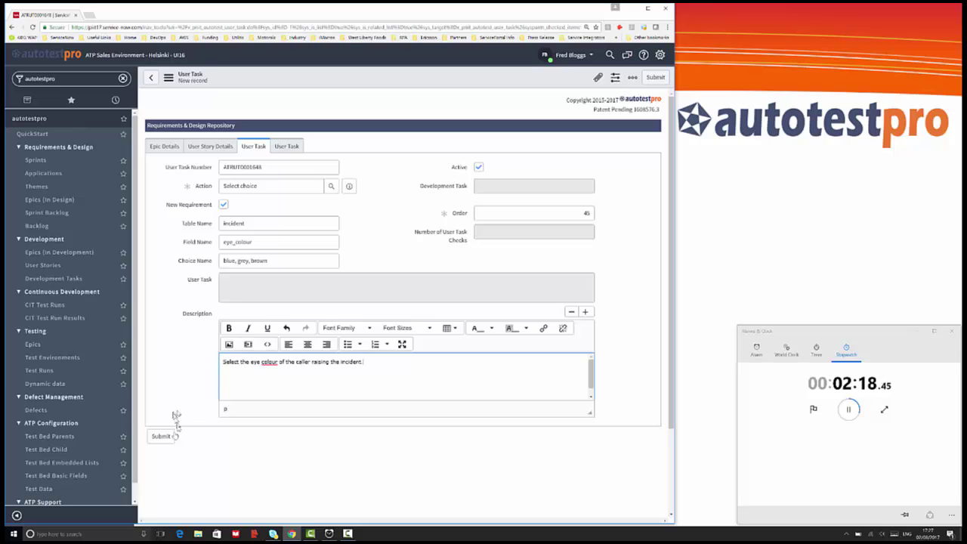
{"action": "left_click", "coordinate": [172, 436]}
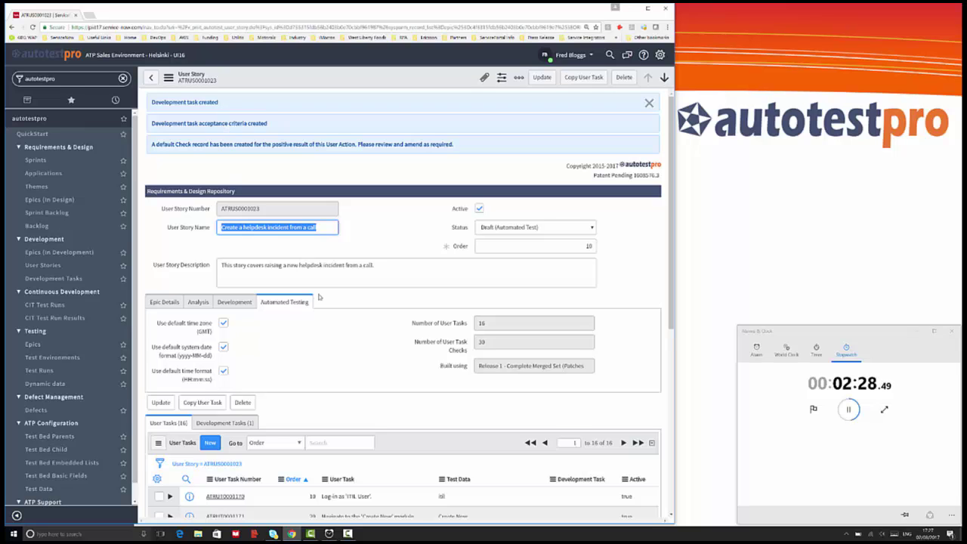
Step: Check the new order-45 task in the User Tasks list, then return to epic ATREP0001042
{"action": "scroll", "coordinate": [311, 302], "scroll_direction": "down", "scroll_amount": 3}
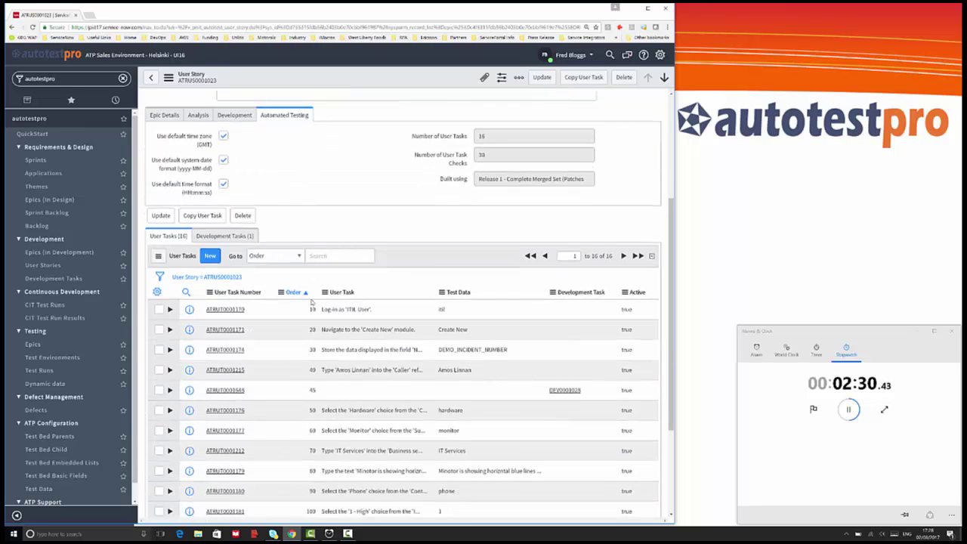
{"action": "scroll", "coordinate": [311, 301], "scroll_direction": "down", "scroll_amount": 1}
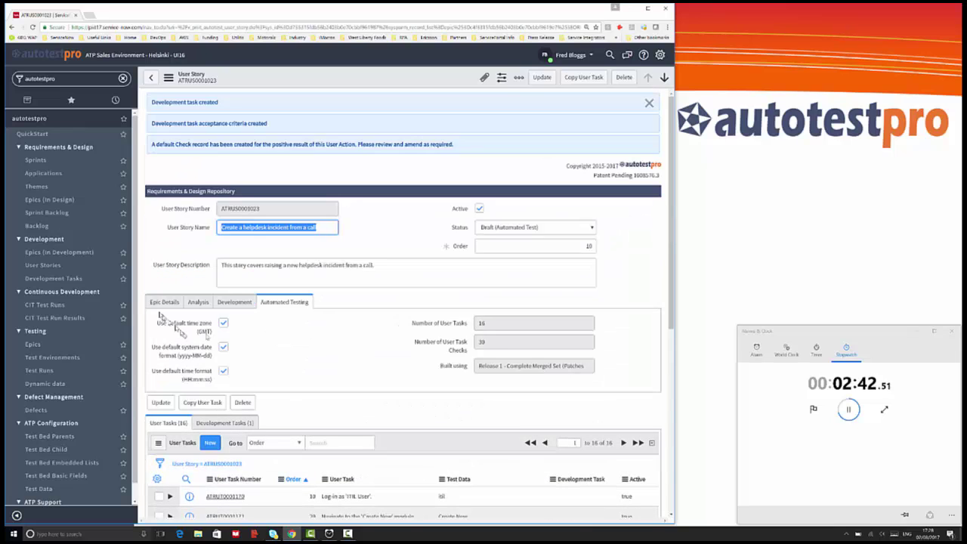
{"action": "left_click", "coordinate": [164, 301]}
{"action": "left_click", "coordinate": [348, 324]}
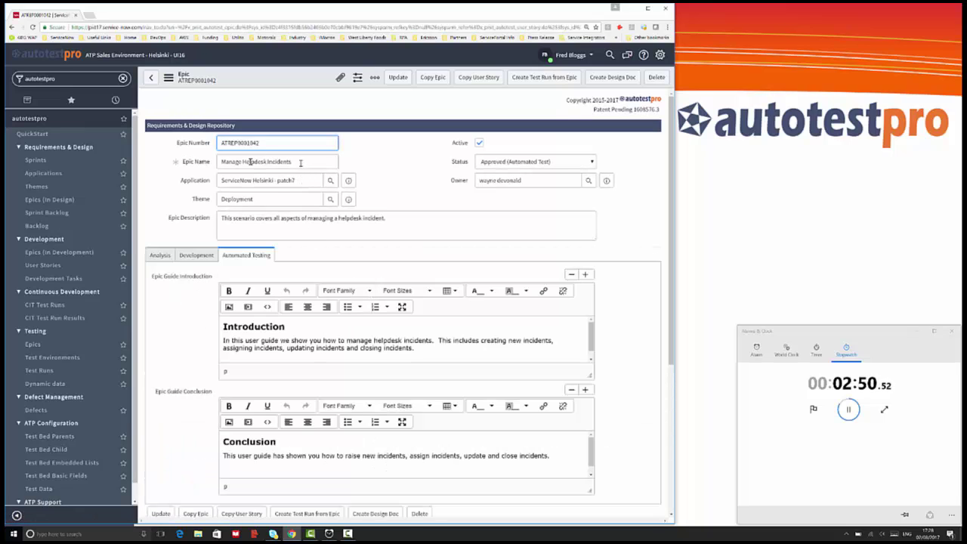
Step: Create a test run from the epic named 'Manage Helpdesk Incidents' with status Ready for autotest
{"action": "triple_click", "coordinate": [245, 160]}
{"action": "key", "text": "ctrl+c"}
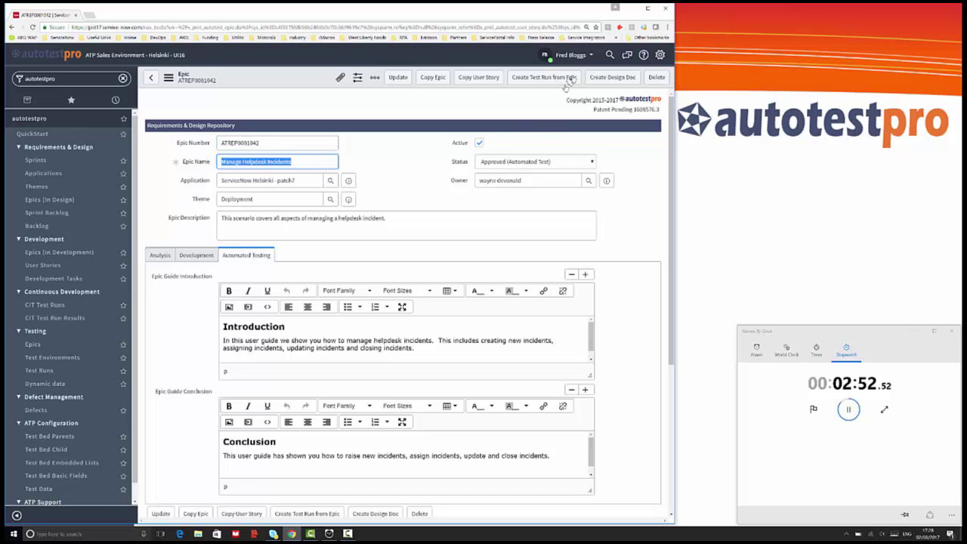
{"action": "left_click", "coordinate": [544, 77]}
{"action": "left_click", "coordinate": [360, 318]}
{"action": "key", "text": "ctrl+v"}
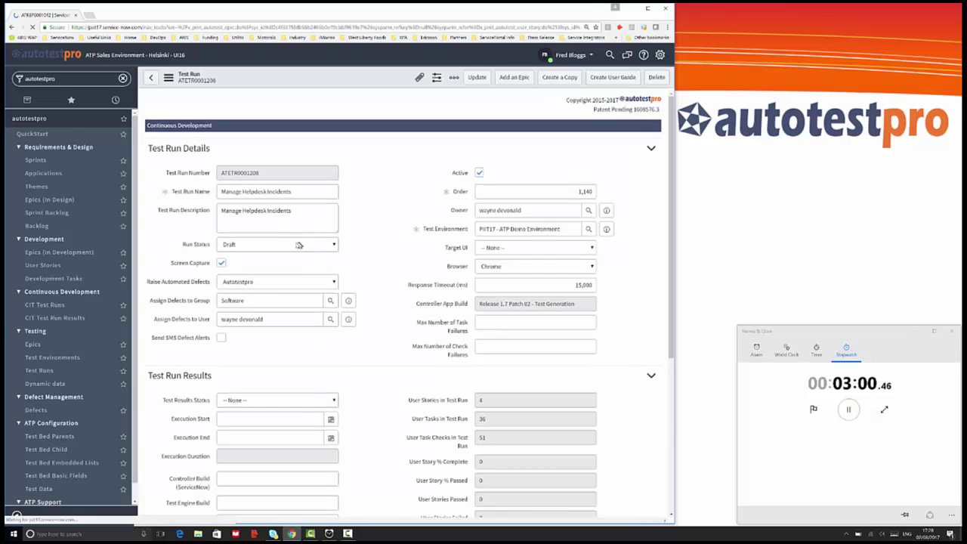
{"action": "left_click", "coordinate": [295, 239]}
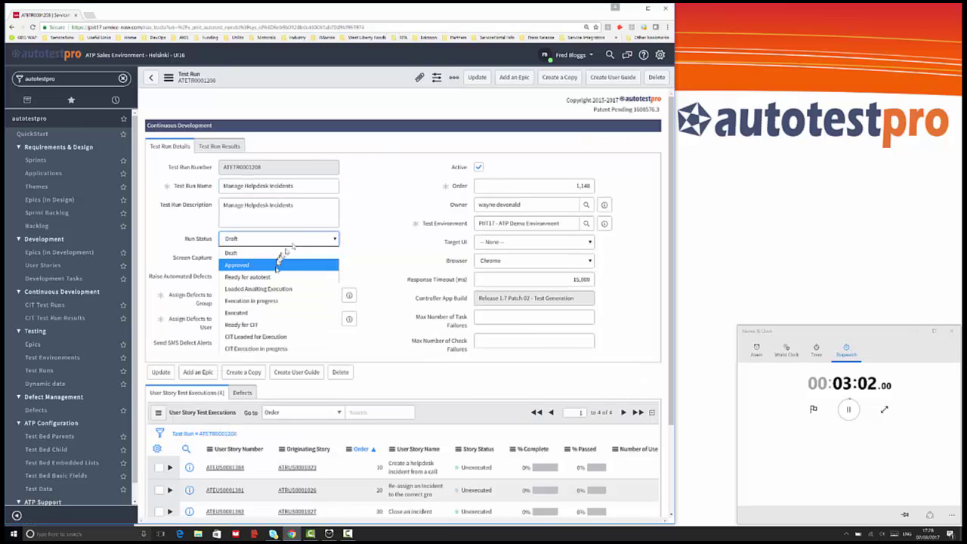
{"action": "left_click", "coordinate": [280, 277]}
Step: Save the test run and initiate it from the Test Runs list
{"action": "right_click", "coordinate": [377, 83]}
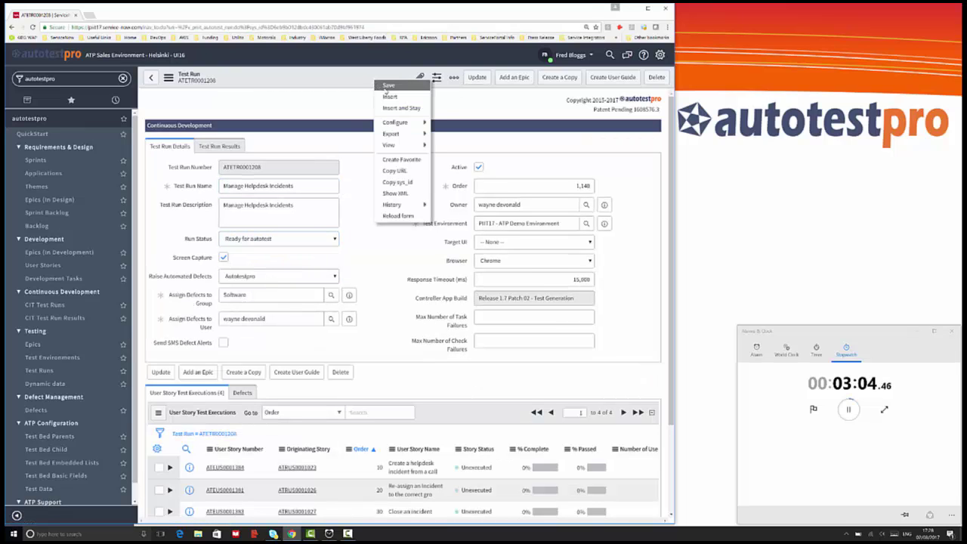
{"action": "left_click", "coordinate": [387, 85]}
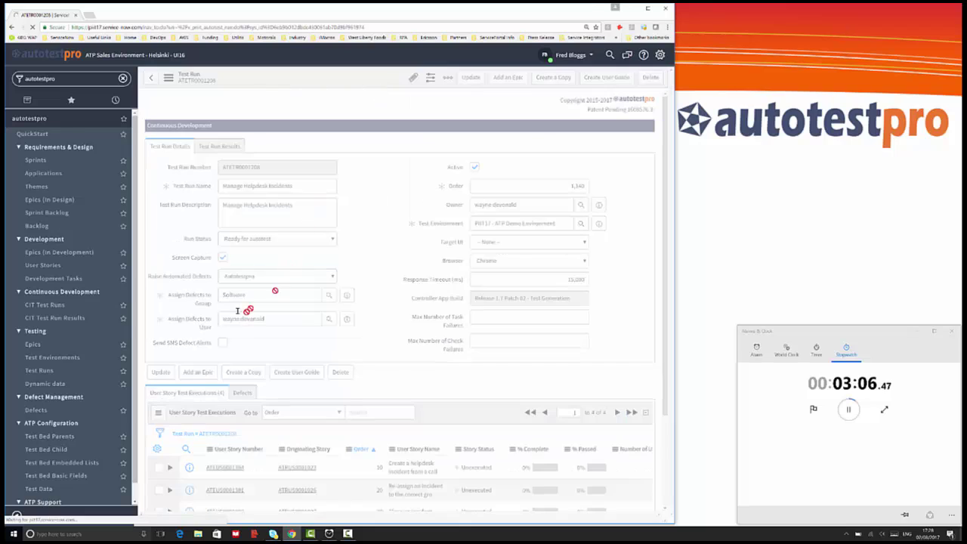
{"action": "left_click", "coordinate": [45, 370]}
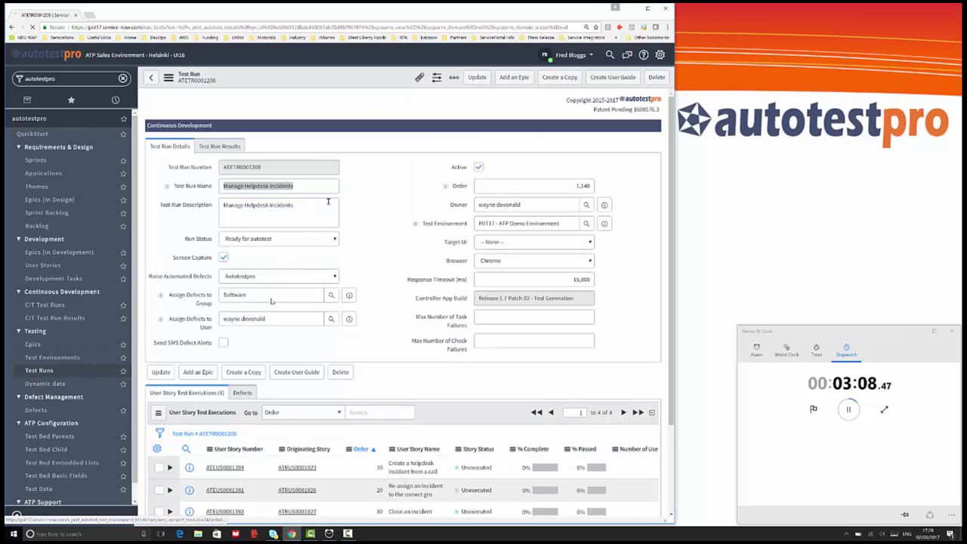
{"action": "left_click", "coordinate": [253, 78]}
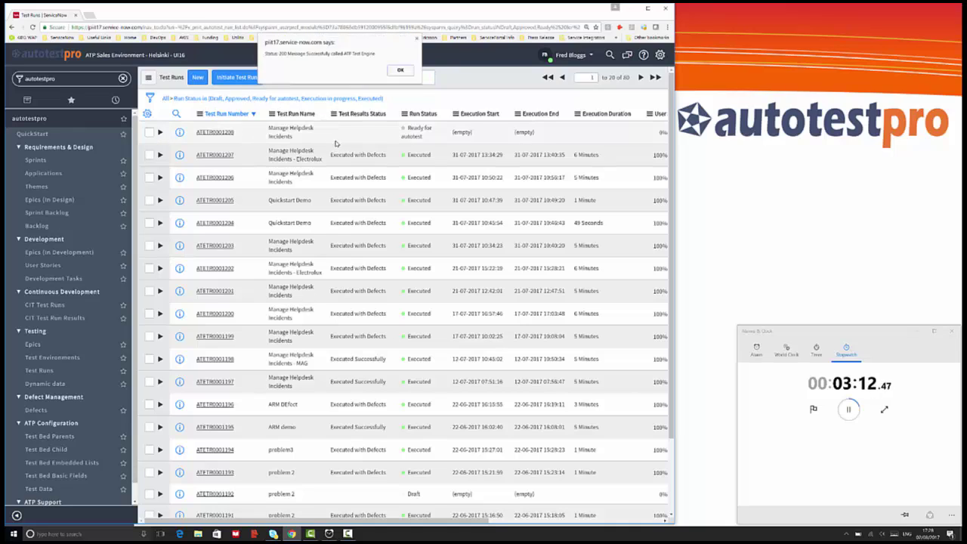
Step: Dismiss the engine alert, confirm ATETR0001208 is Execution in progress, and close the browser
{"action": "left_click", "coordinate": [401, 71]}
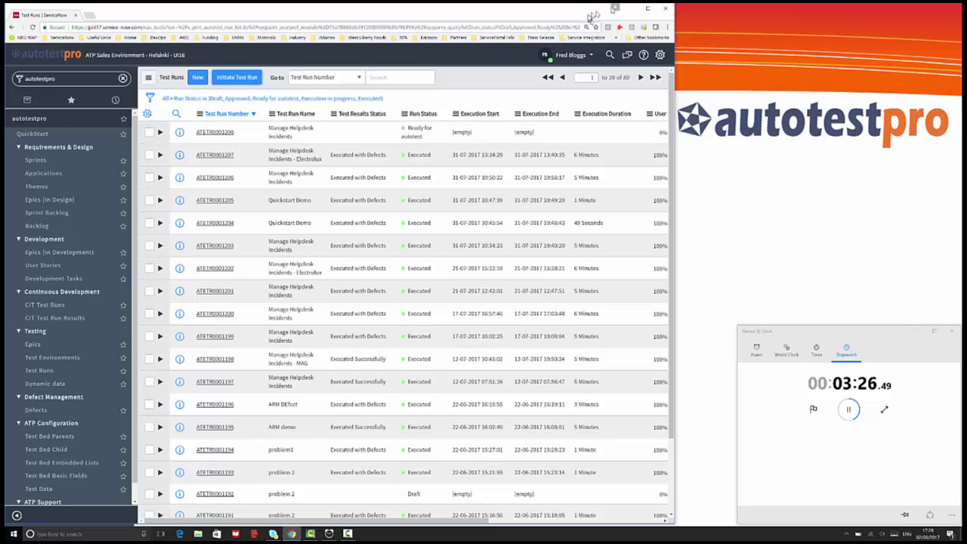
{"action": "left_click", "coordinate": [222, 133]}
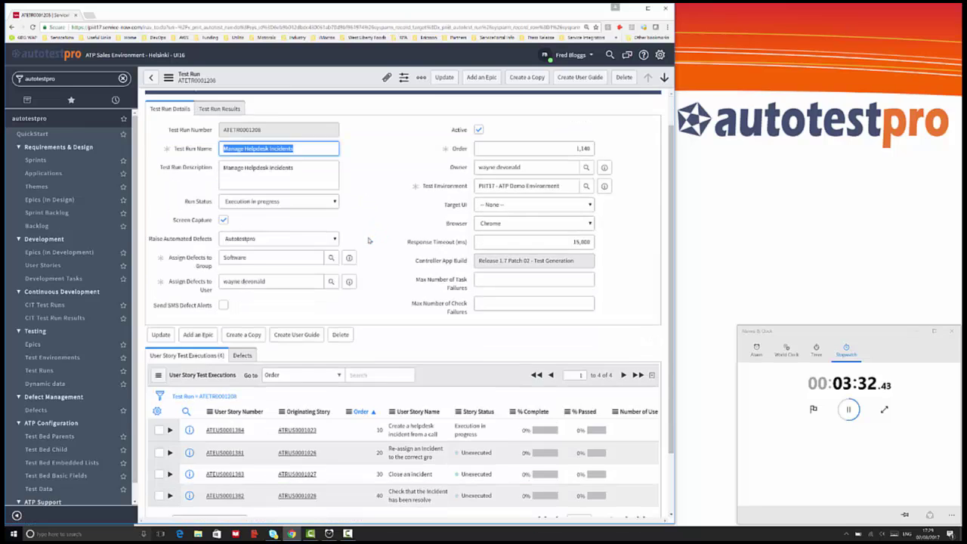
{"action": "scroll", "coordinate": [369, 240], "scroll_direction": "down", "scroll_amount": 1}
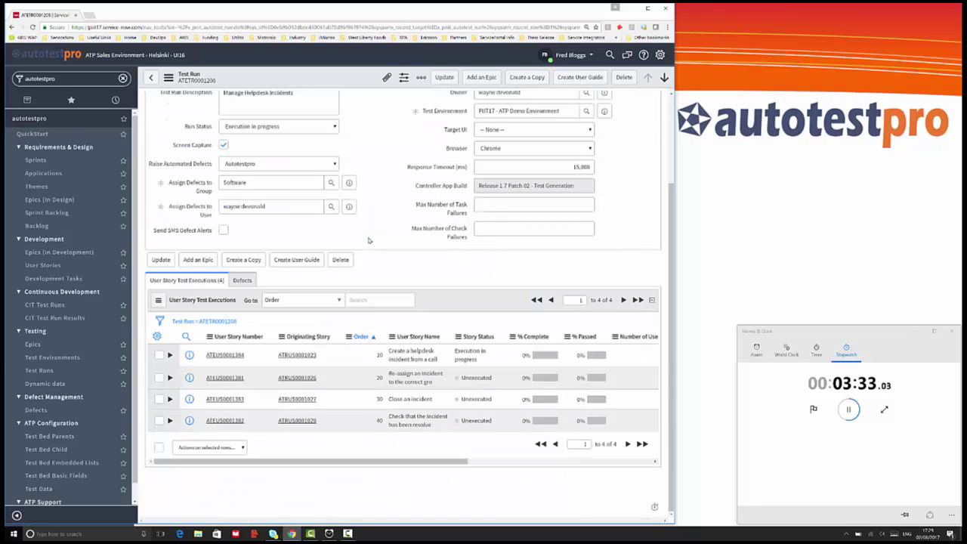
{"action": "left_click", "coordinate": [630, 8]}
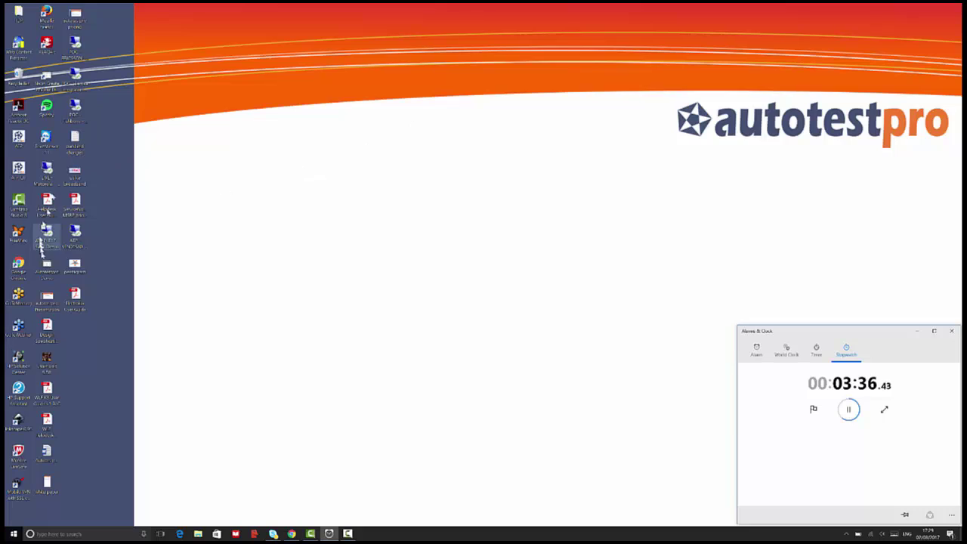
Step: Connect to the ATF remote test machine, then minimise the session back to the local desktop
{"action": "left_click", "coordinate": [48, 238]}
{"action": "double_click", "coordinate": [48, 238]}
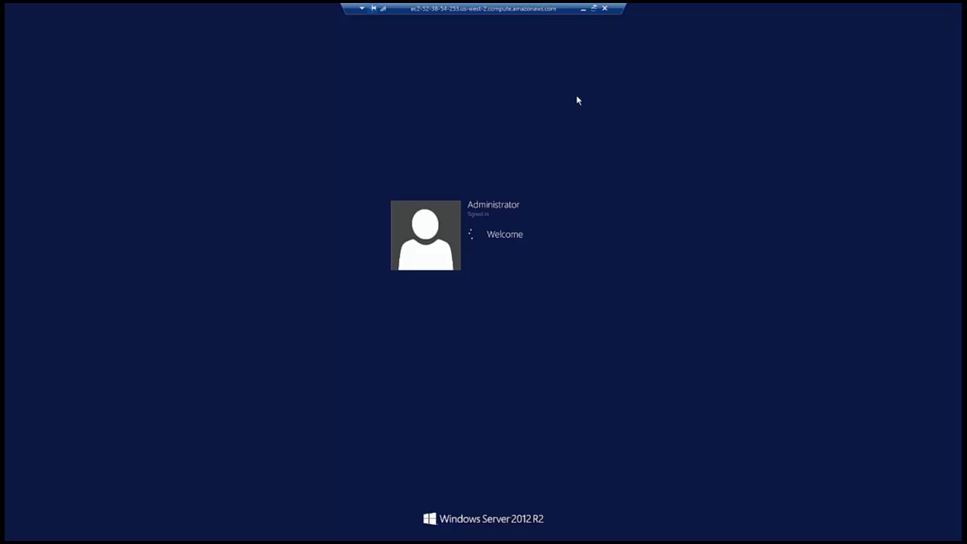
{"action": "left_click", "coordinate": [584, 9]}
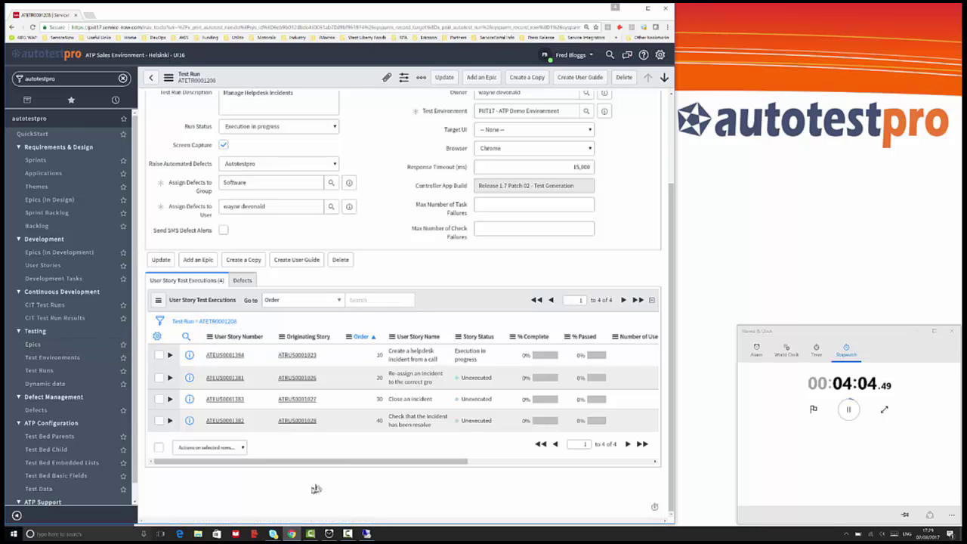
Step: Review development task DEV0001028 from the Development Tasks list, then go back
{"action": "left_click", "coordinate": [63, 281]}
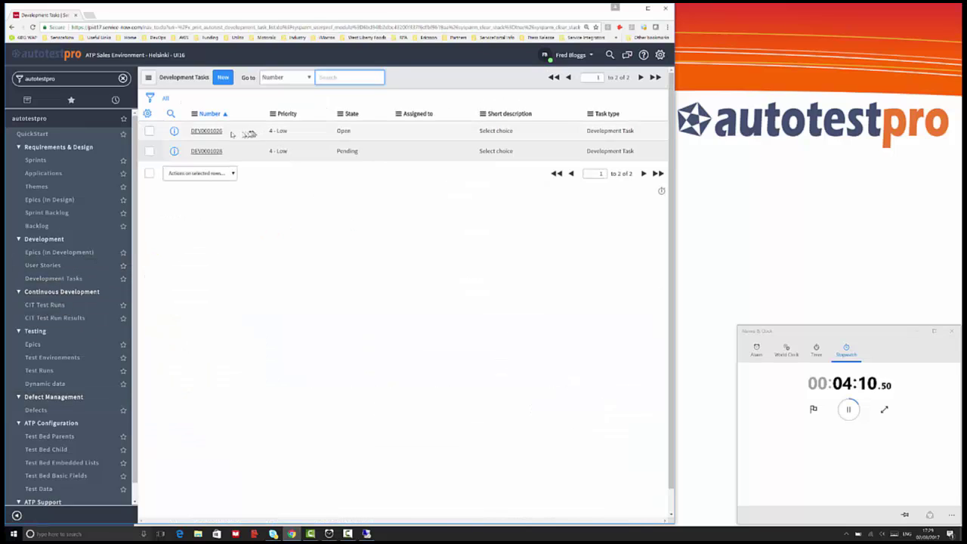
{"action": "left_click", "coordinate": [207, 151]}
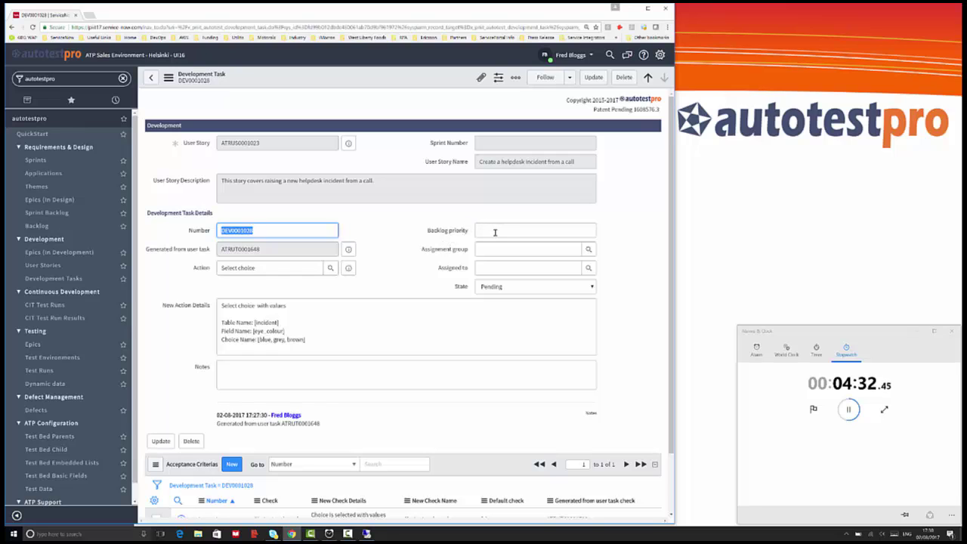
{"action": "scroll", "coordinate": [495, 232], "scroll_direction": "down", "scroll_amount": 2}
{"action": "scroll", "coordinate": [495, 233], "scroll_direction": "up", "scroll_amount": 1}
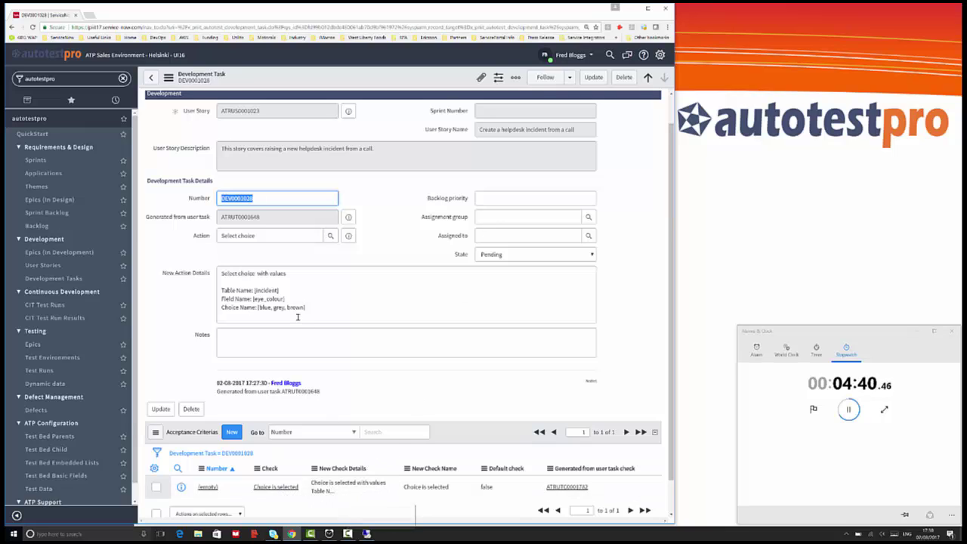
{"action": "scroll", "coordinate": [306, 298], "scroll_direction": "up", "scroll_amount": 1}
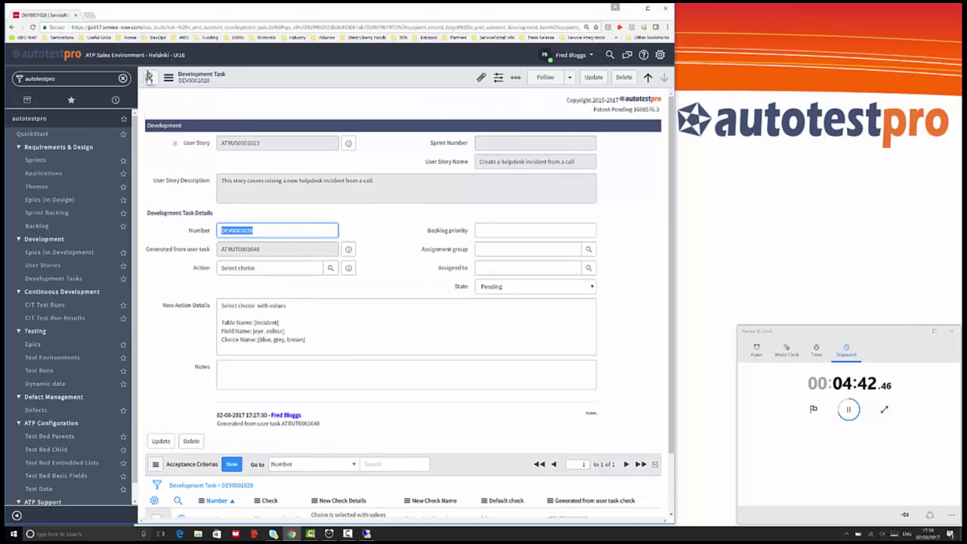
{"action": "left_click", "coordinate": [151, 77]}
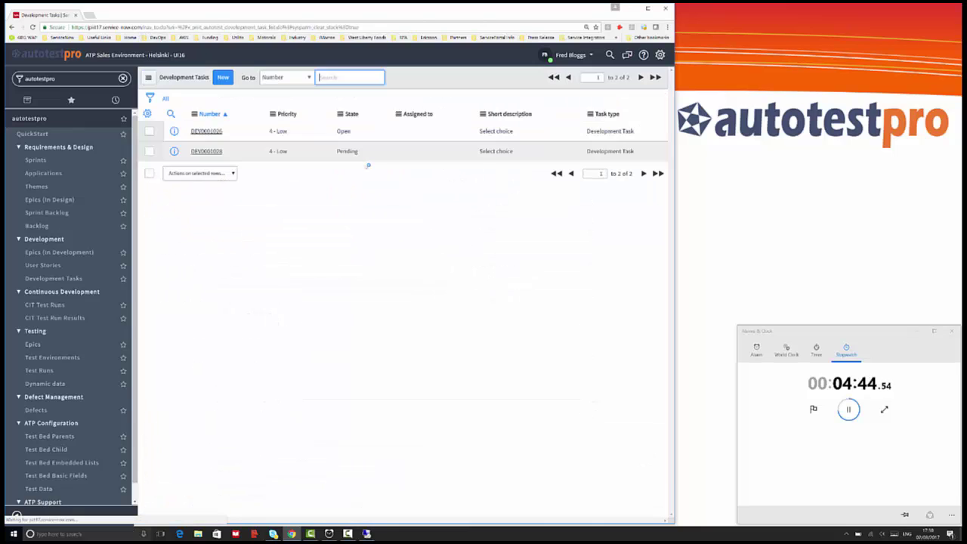
Step: Show the Development Tasks as a visual task board grouped by State
{"action": "right_click", "coordinate": [311, 119]}
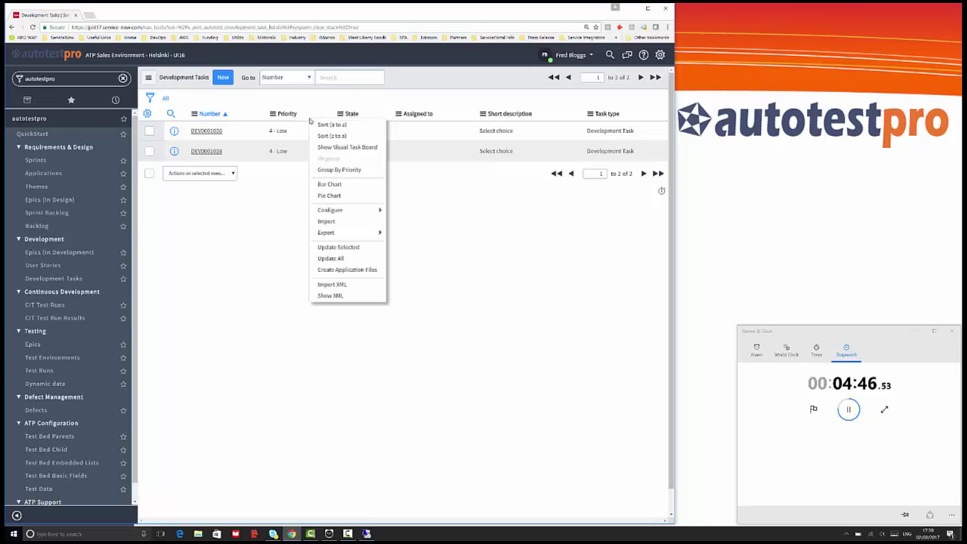
{"action": "left_click", "coordinate": [371, 118]}
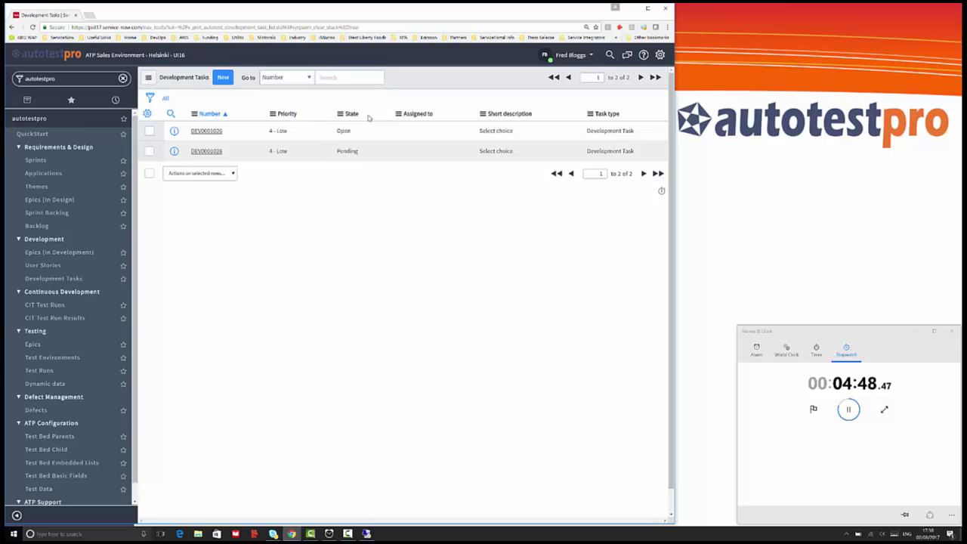
{"action": "right_click", "coordinate": [368, 117]}
{"action": "left_click", "coordinate": [402, 144]}
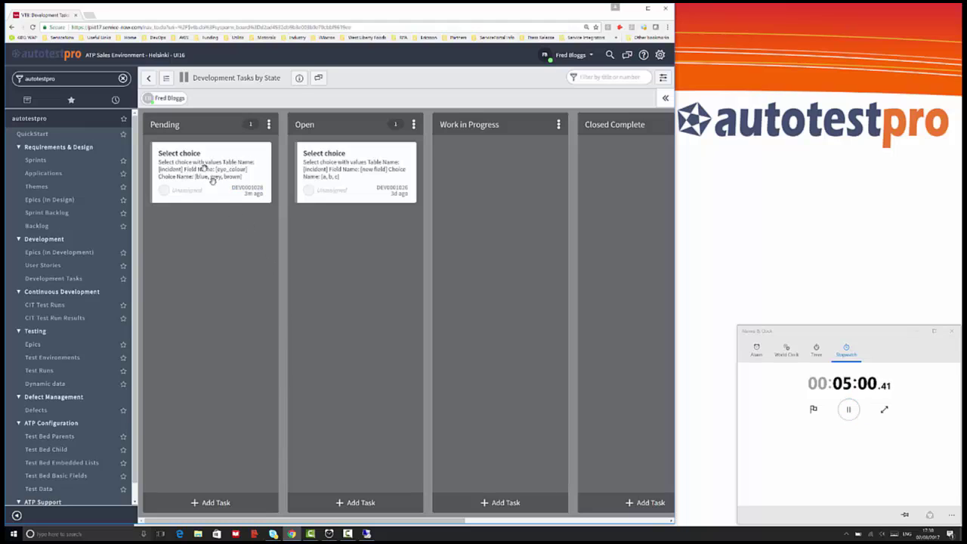
Step: Drag the Pending eye_colour task card on the Development Tasks board
{"action": "mouse_move", "coordinate": [217, 187]}
{"action": "left_mouse_down"}
{"action": "mouse_move", "coordinate": [247, 223]}
{"action": "mouse_move", "coordinate": [355, 295]}
{"action": "mouse_move", "coordinate": [498, 172]}
{"action": "mouse_move", "coordinate": [358, 264]}
{"action": "mouse_move", "coordinate": [215, 214]}
{"action": "mouse_move", "coordinate": [200, 168]}
{"action": "mouse_move", "coordinate": [202, 181]}
{"action": "left_mouse_up"}
Step: Paste the Senior Management work note into the remote incident, submit it, and minimise the remote session
{"action": "left_click", "coordinate": [367, 534]}
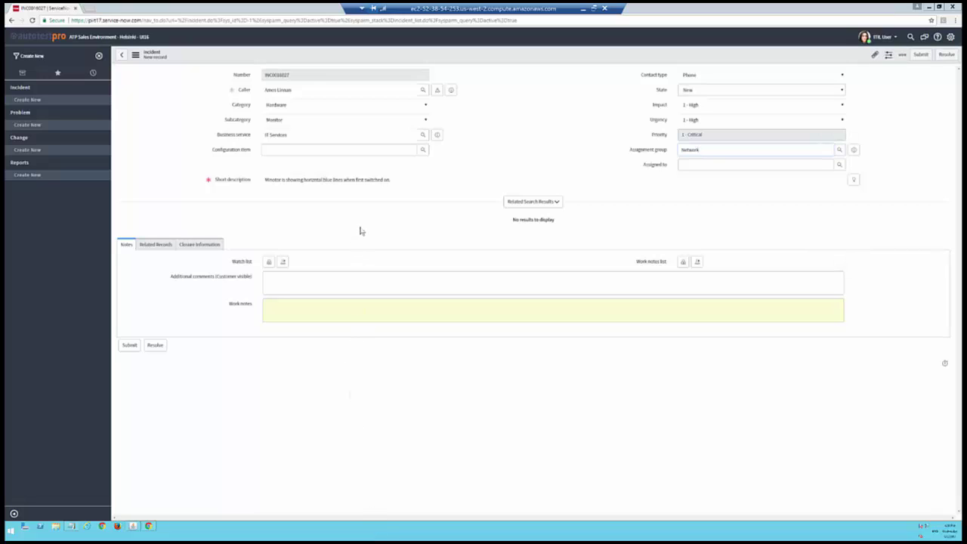
{"action": "type", "text": "This is an important incident as it is a member of the Senior Management Team."}
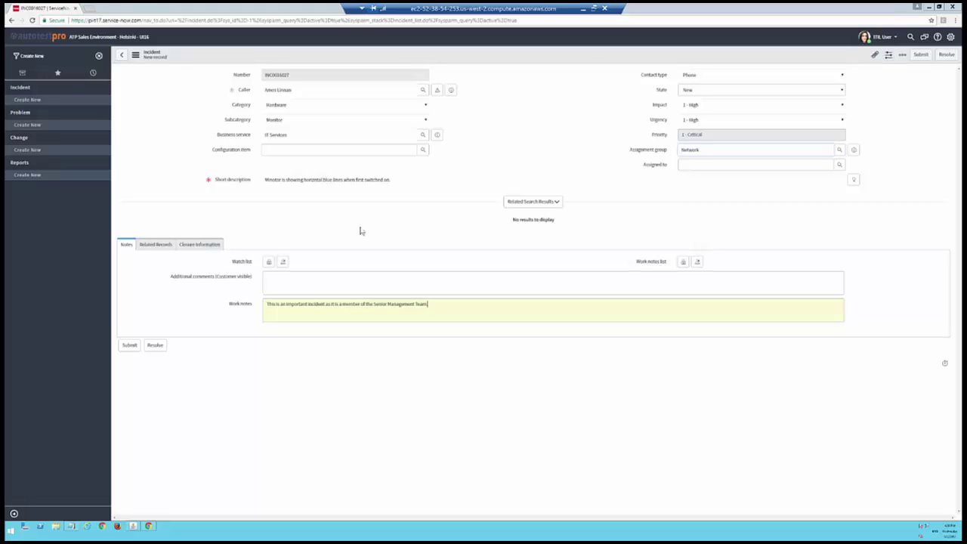
{"action": "key", "text": "Tab"}
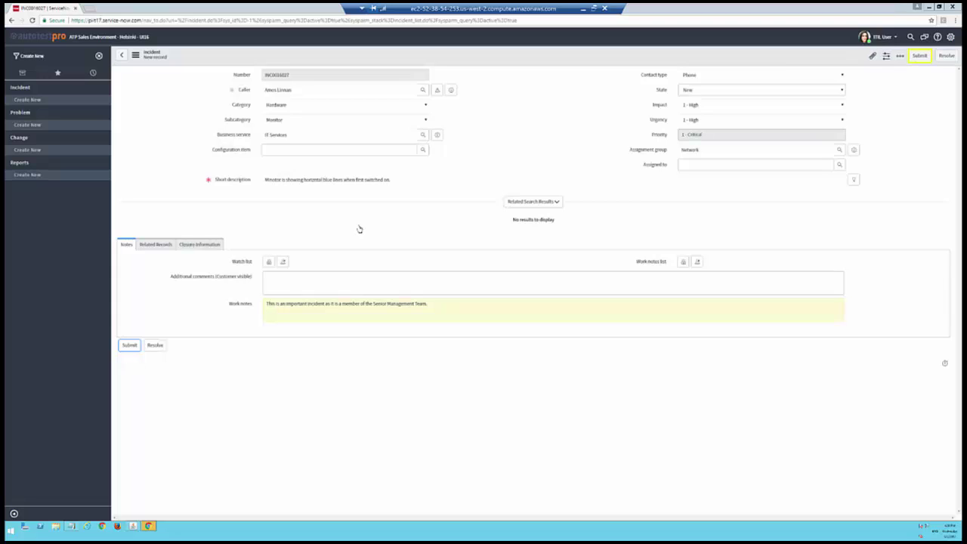
{"action": "key", "text": "Return"}
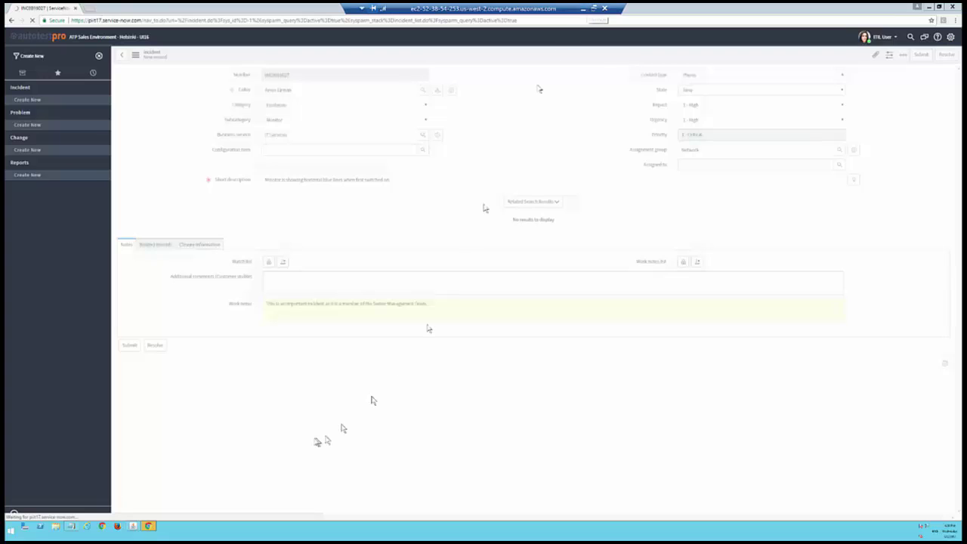
{"action": "left_click", "coordinate": [583, 9]}
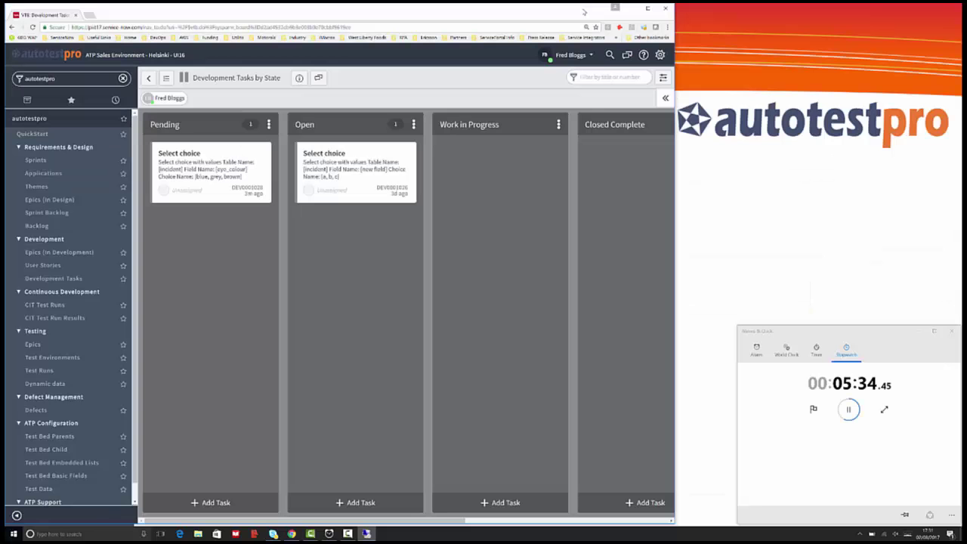
Step: Open test run ATETR0001208 and its user story execution ATEUS0001384
{"action": "left_click", "coordinate": [41, 371]}
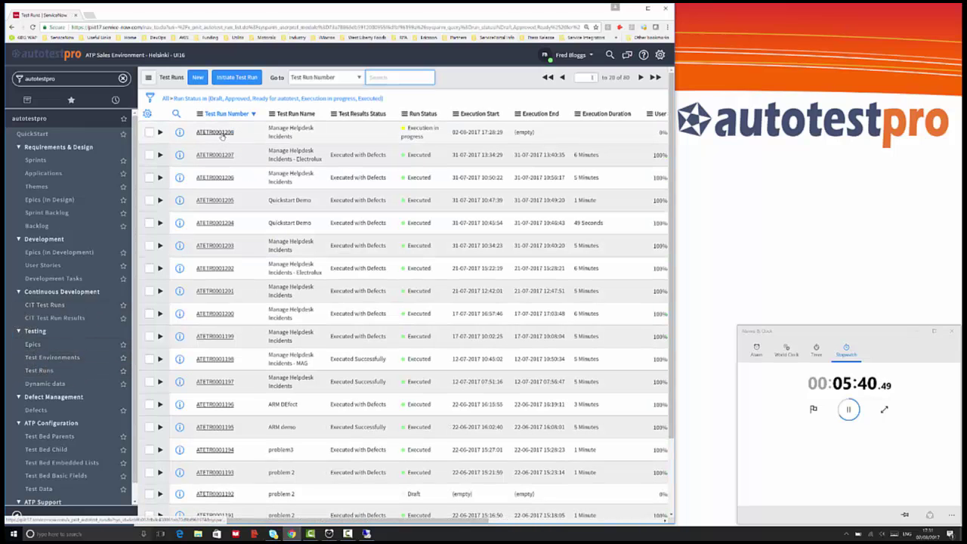
{"action": "left_click", "coordinate": [222, 136]}
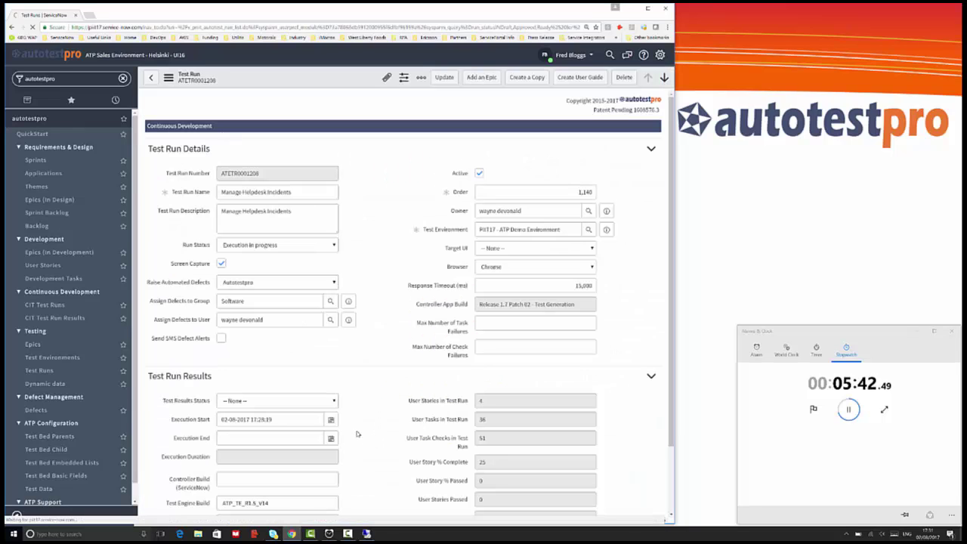
{"action": "scroll", "coordinate": [358, 435], "scroll_direction": "down", "scroll_amount": 2}
{"action": "scroll", "coordinate": [358, 435], "scroll_direction": "down", "scroll_amount": 2}
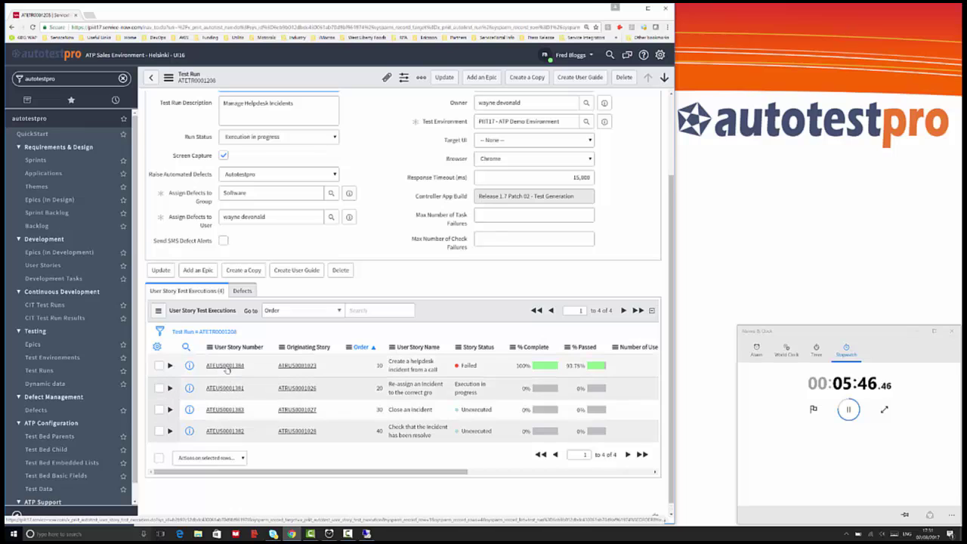
{"action": "left_click", "coordinate": [225, 366]}
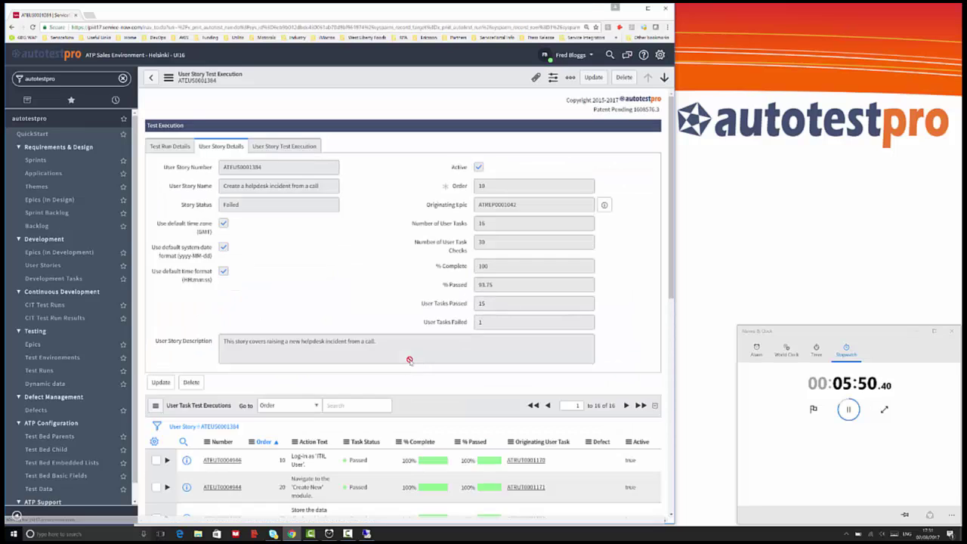
{"action": "scroll", "coordinate": [410, 359], "scroll_direction": "down", "scroll_amount": 3}
{"action": "scroll", "coordinate": [409, 361], "scroll_direction": "down", "scroll_amount": 2}
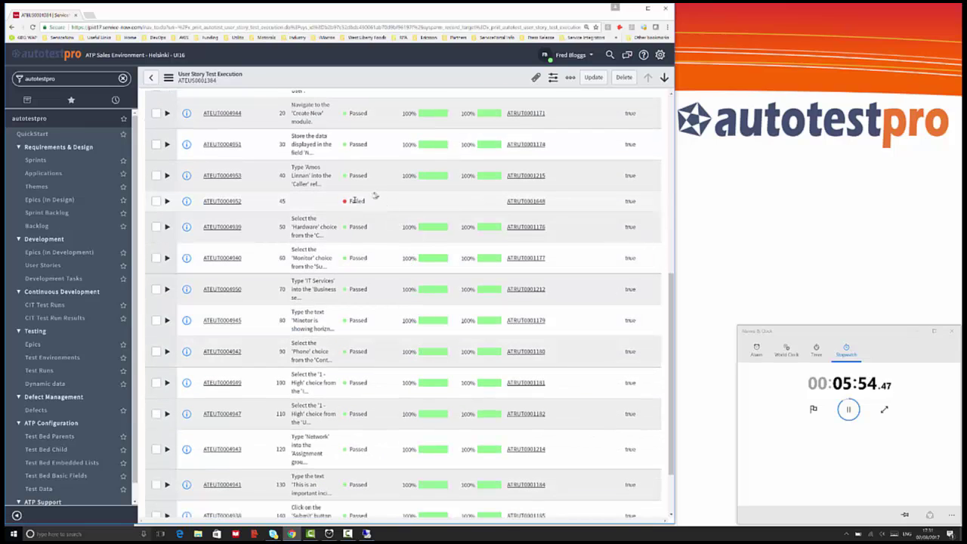
Step: Inspect user task ATRUT0001648 behind failed step 45, then go back and open Development Tasks
{"action": "left_click", "coordinate": [522, 203]}
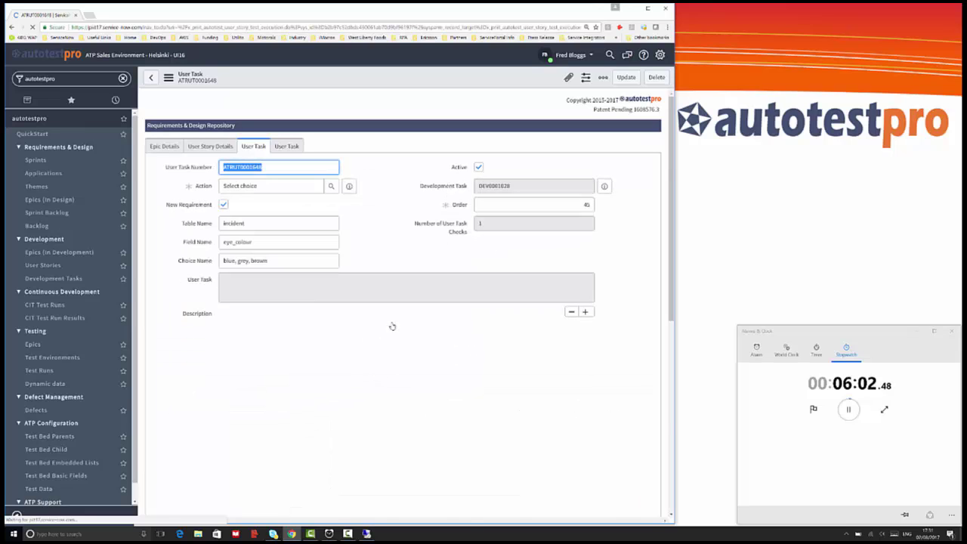
{"action": "scroll", "coordinate": [378, 355], "scroll_direction": "down", "scroll_amount": 2}
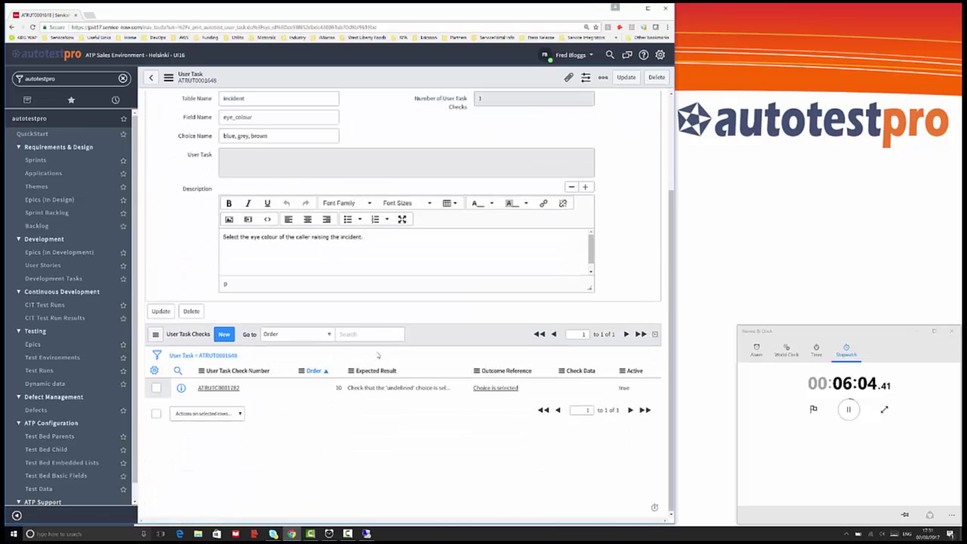
{"action": "scroll", "coordinate": [377, 355], "scroll_direction": "up", "scroll_amount": 1}
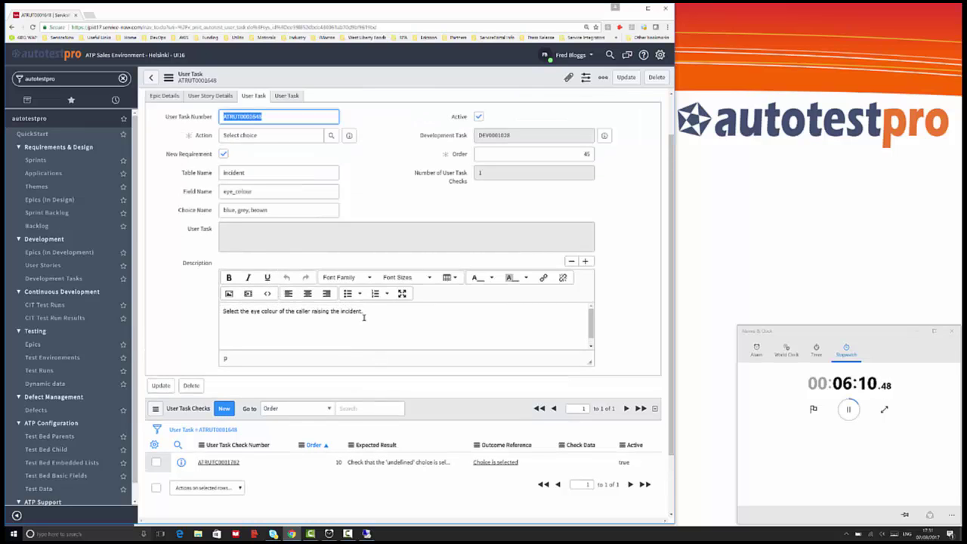
{"action": "scroll", "coordinate": [363, 317], "scroll_direction": "up", "scroll_amount": 1}
{"action": "scroll", "coordinate": [364, 320], "scroll_direction": "down", "scroll_amount": 2}
{"action": "scroll", "coordinate": [363, 320], "scroll_direction": "up", "scroll_amount": 2}
{"action": "left_click", "coordinate": [152, 79]}
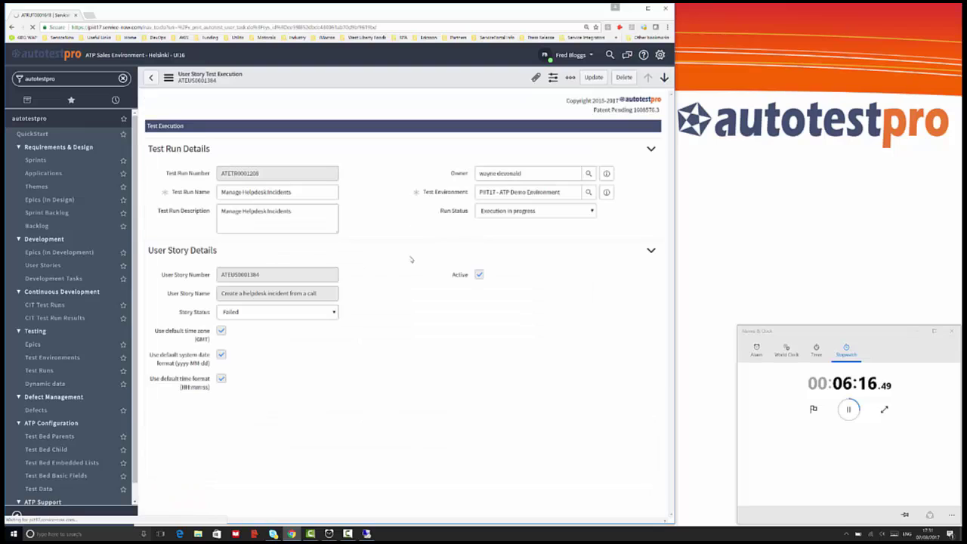
{"action": "scroll", "coordinate": [383, 384], "scroll_direction": "down", "scroll_amount": 4}
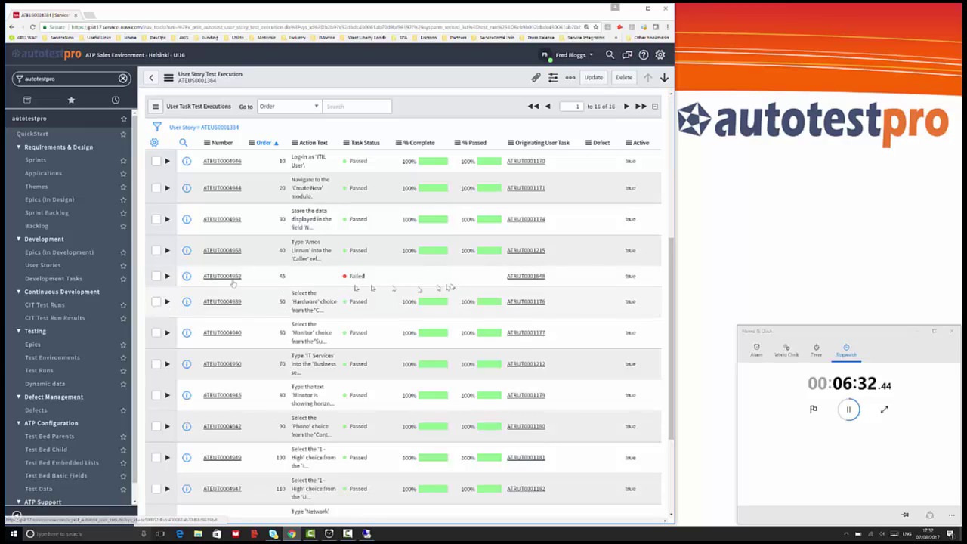
{"action": "left_click", "coordinate": [67, 281]}
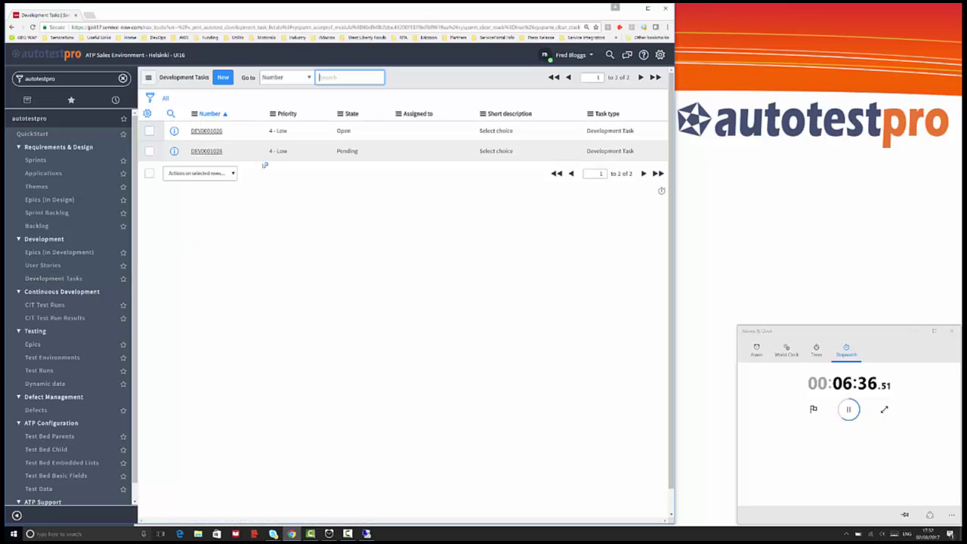
Step: Open development task DEV0001028 and assign it to a user picked from the lookup list
{"action": "left_click", "coordinate": [213, 151]}
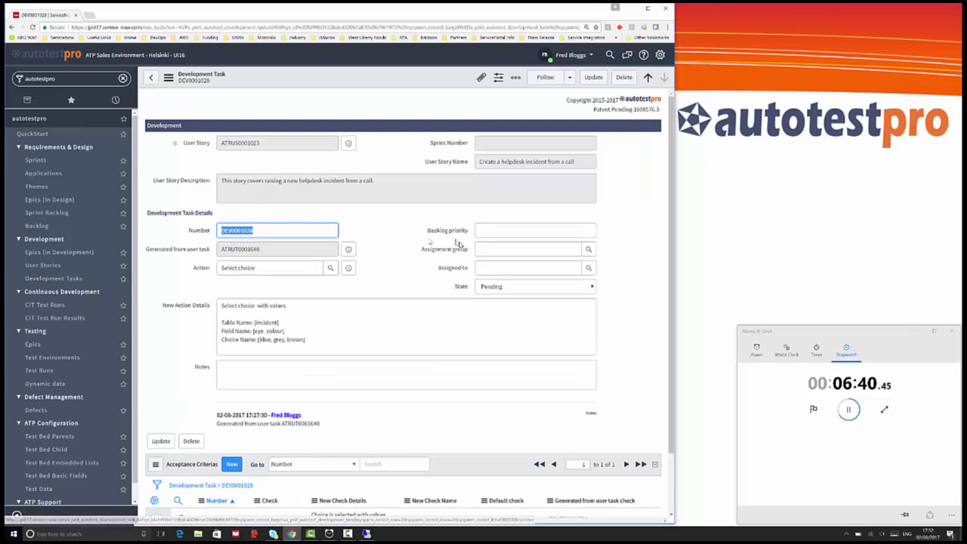
{"action": "left_click", "coordinate": [497, 268]}
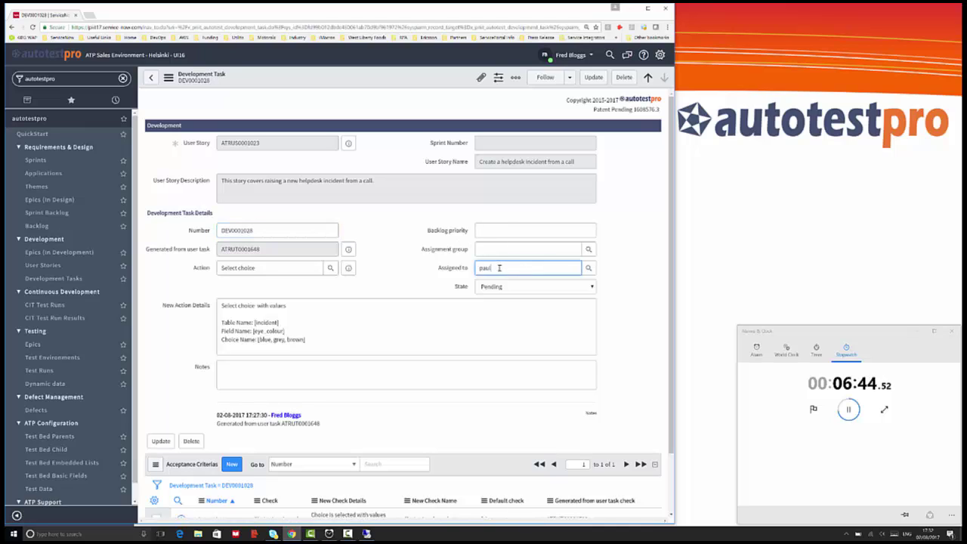
{"action": "key", "text": "BackSpace"}
{"action": "left_click", "coordinate": [508, 253]}
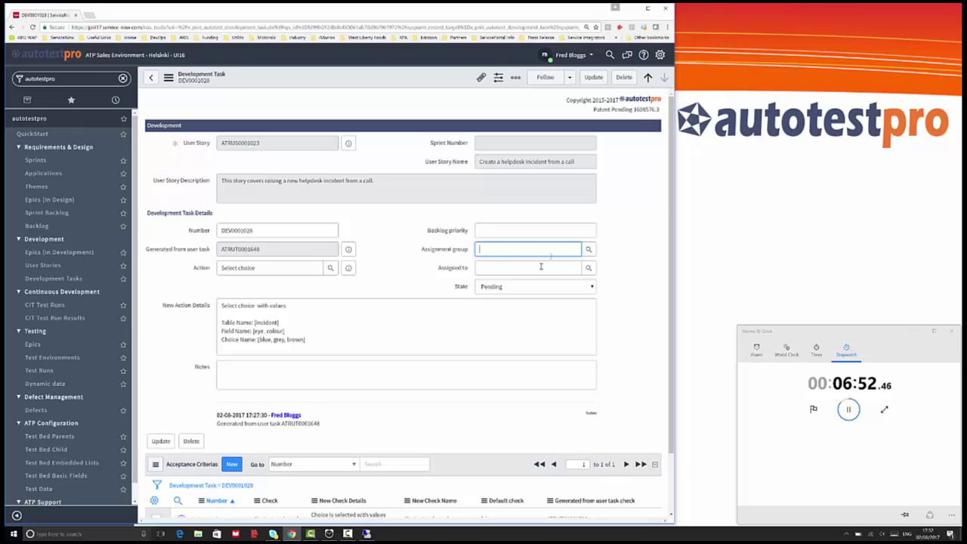
{"action": "left_click", "coordinate": [539, 268]}
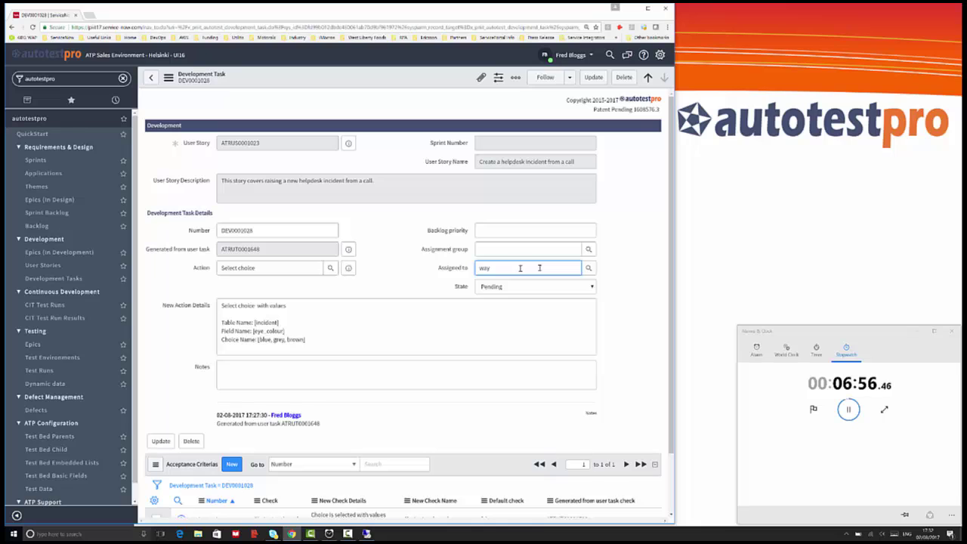
{"action": "type", "text": "way"}
{"action": "key", "text": "BackSpace"}
{"action": "key", "text": "BackSpace"}
{"action": "key", "text": "BackSpace"}
{"action": "left_click", "coordinate": [590, 268]}
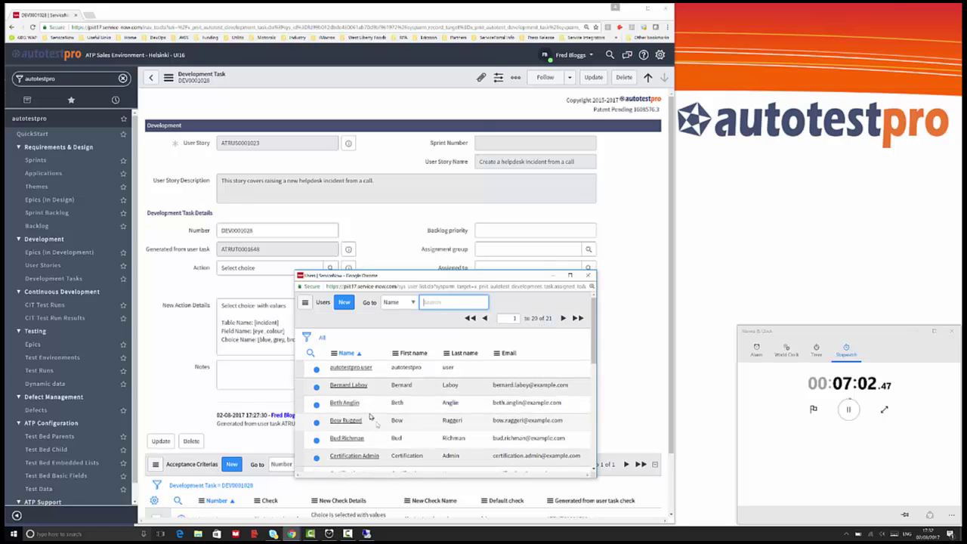
{"action": "scroll", "coordinate": [370, 417], "scroll_direction": "down", "scroll_amount": 3}
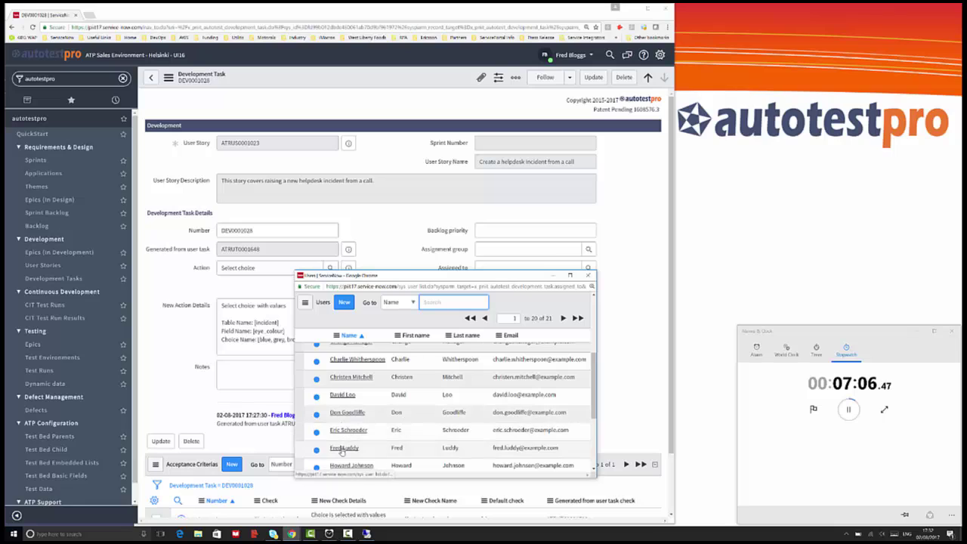
{"action": "left_click", "coordinate": [343, 448]}
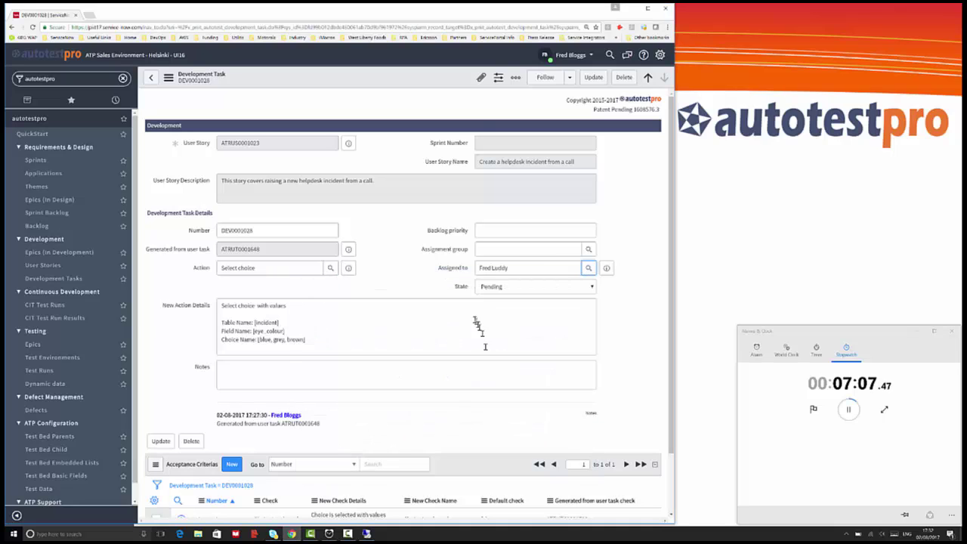
Step: Set DEV0001028's State to Work in Progress and save the task
{"action": "left_click", "coordinate": [518, 288]}
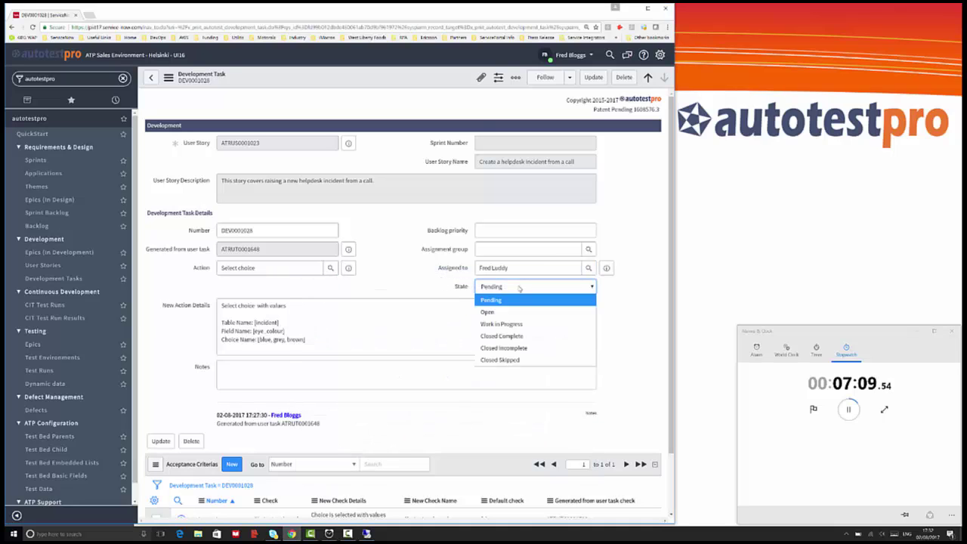
{"action": "left_click", "coordinate": [514, 325]}
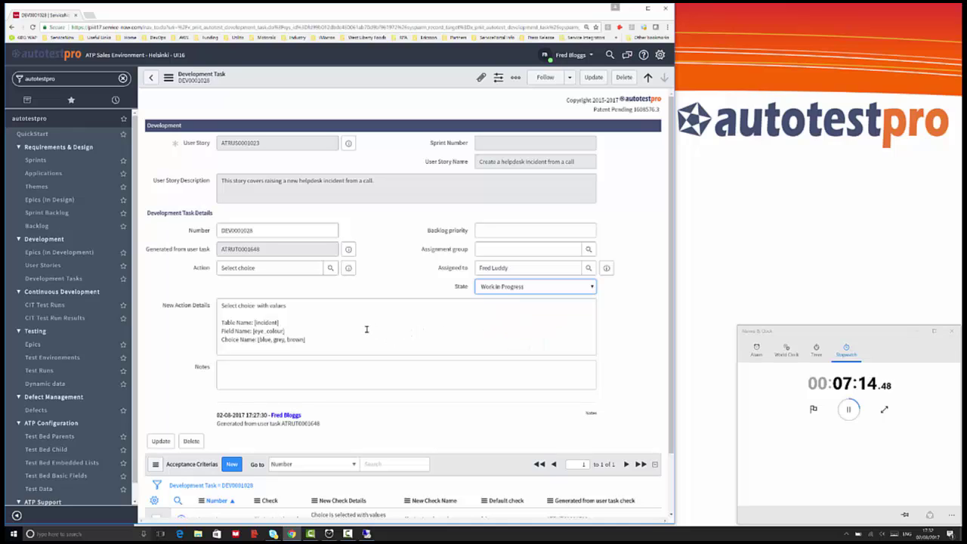
{"action": "right_click", "coordinate": [384, 84]}
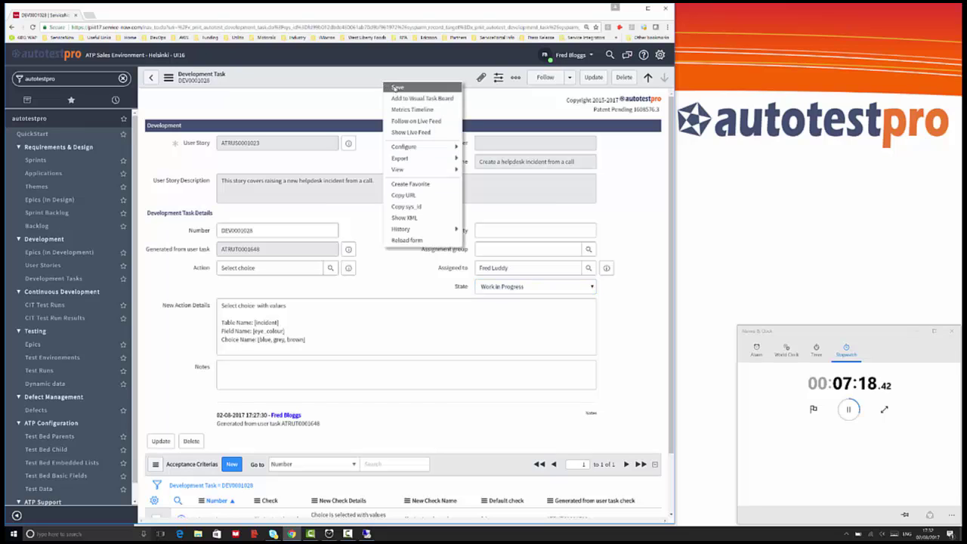
{"action": "left_click", "coordinate": [397, 88]}
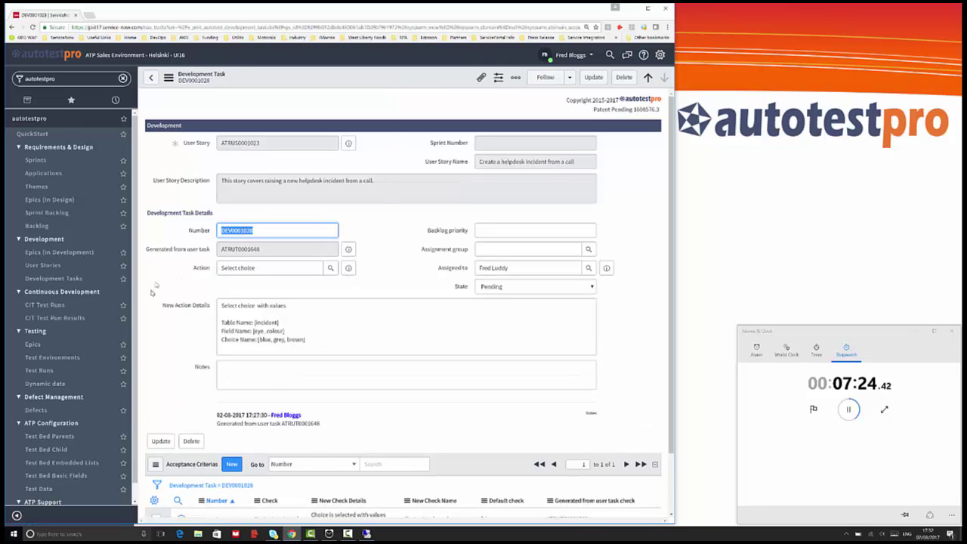
Step: Filter the navigator for 'create inc' and open a new Incident form
{"action": "left_click", "coordinate": [66, 84]}
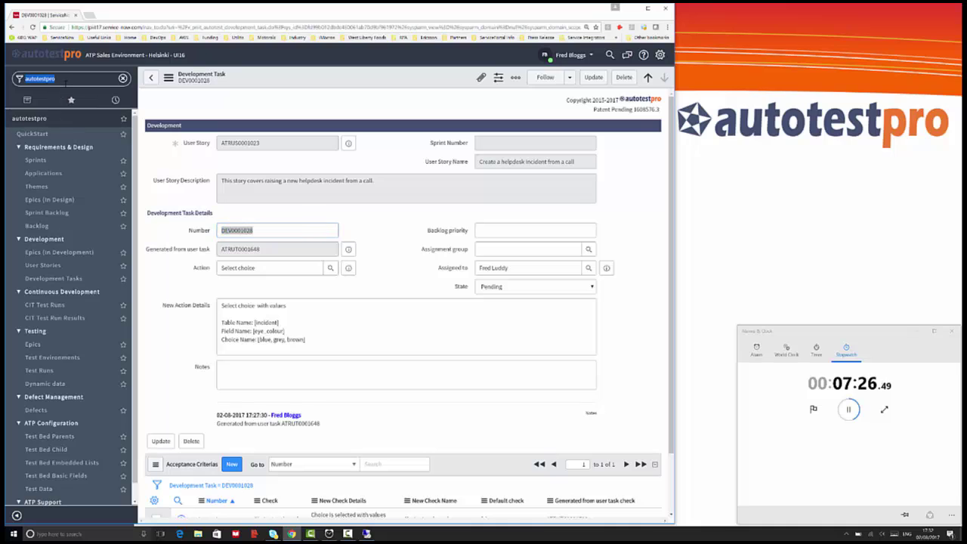
{"action": "type", "text": "create inc"}
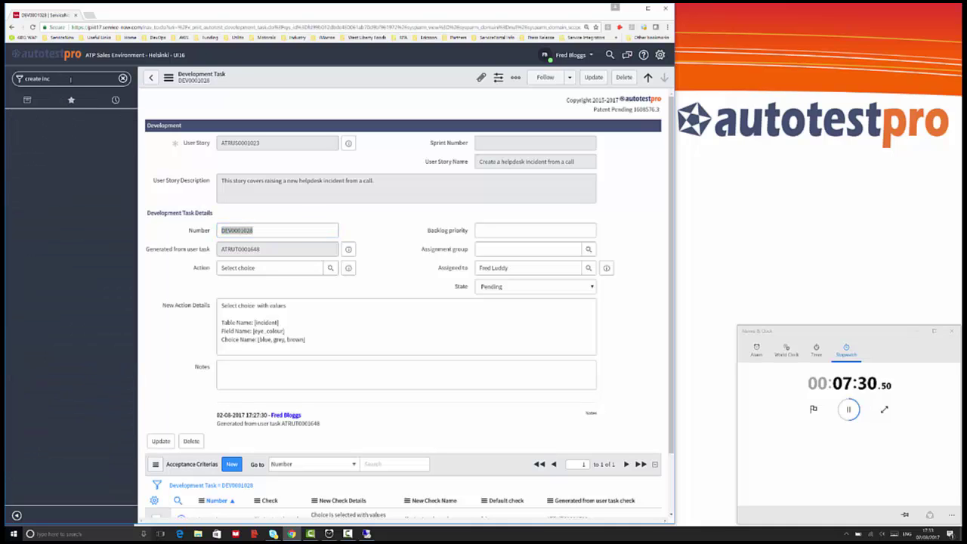
{"action": "key", "text": "BackSpace"}
{"action": "key", "text": "BackSpace"}
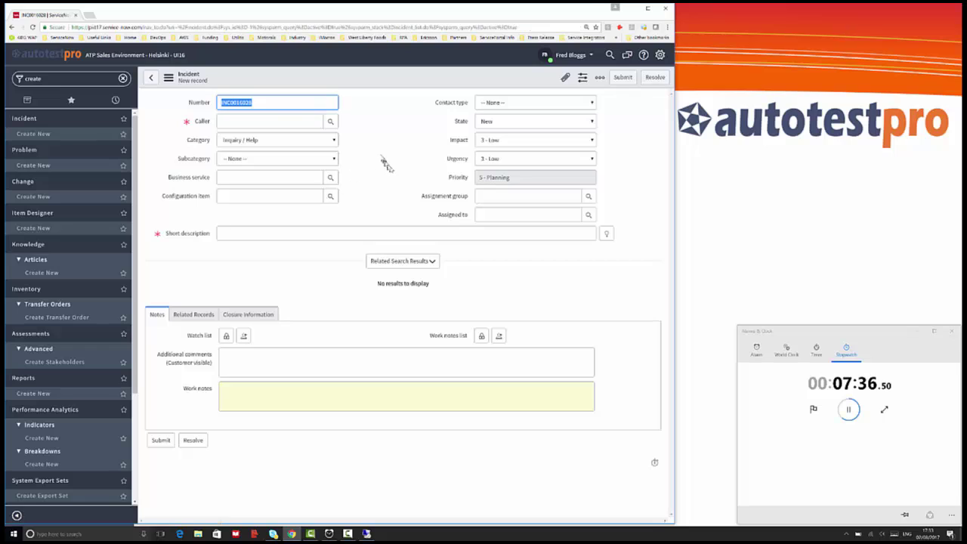
{"action": "left_click", "coordinate": [282, 121]}
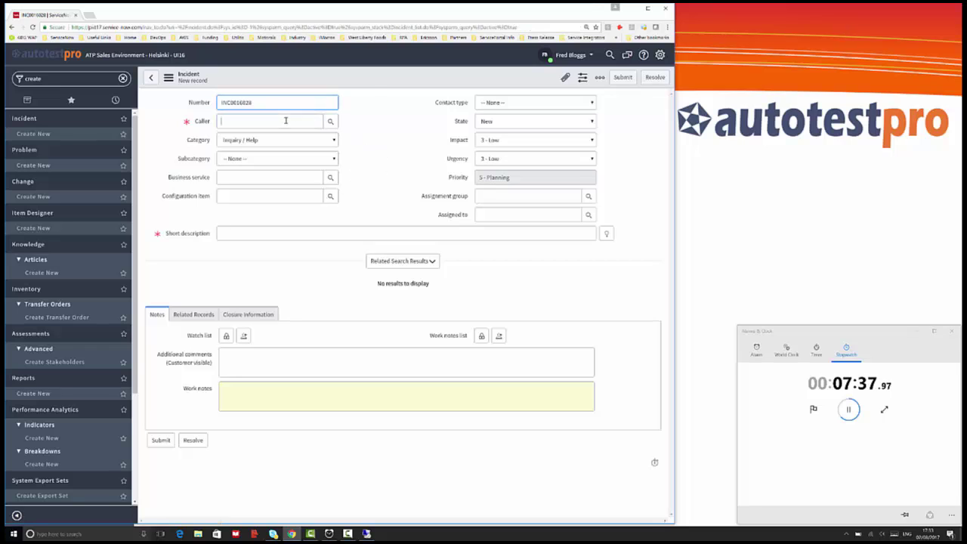
Step: In the incident Form Layout, add a new Choice field named Eye Colour
{"action": "right_click", "coordinate": [368, 78]}
{"action": "mouse_move", "coordinate": [389, 97]}
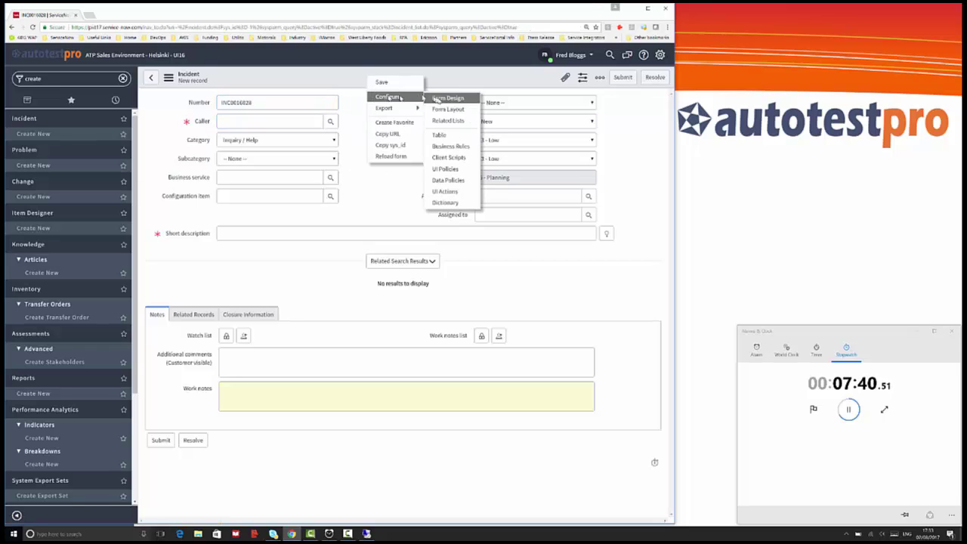
{"action": "left_click", "coordinate": [446, 109]}
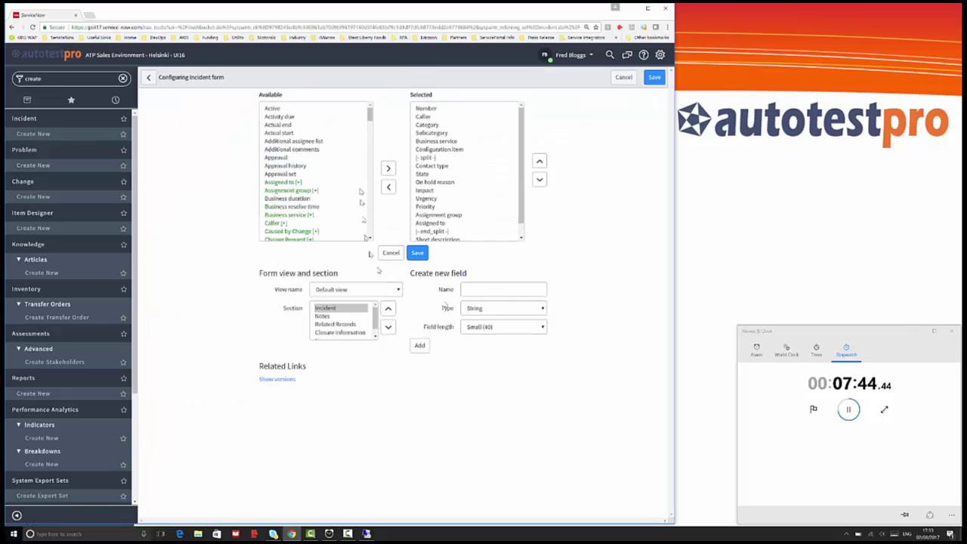
{"action": "left_click", "coordinate": [489, 290]}
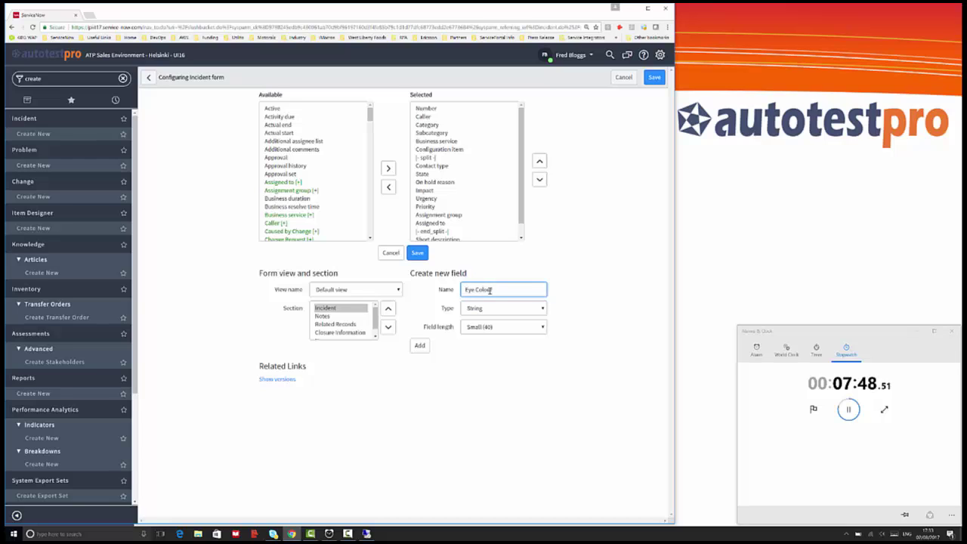
{"action": "left_click", "coordinate": [519, 307]}
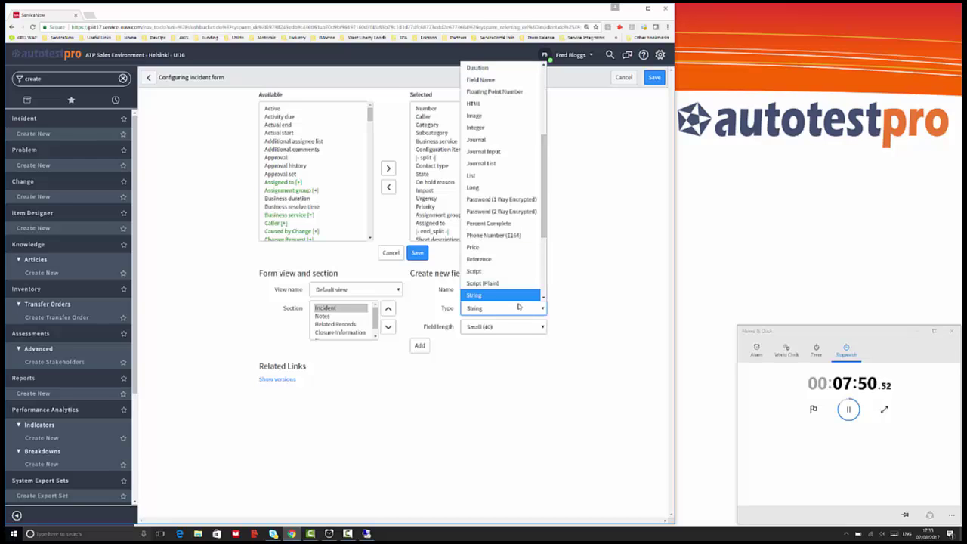
{"action": "scroll", "coordinate": [488, 121], "scroll_direction": "up", "scroll_amount": 3}
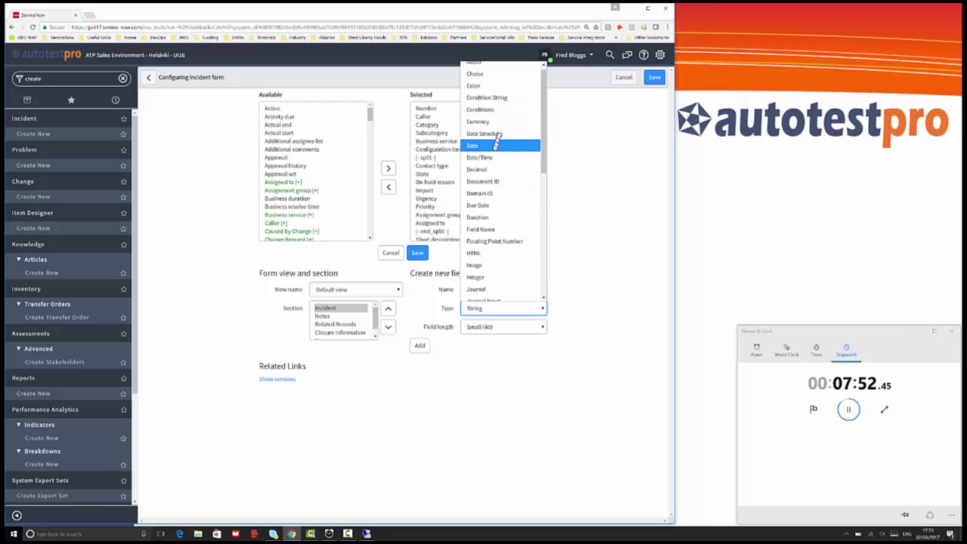
{"action": "left_click", "coordinate": [483, 73]}
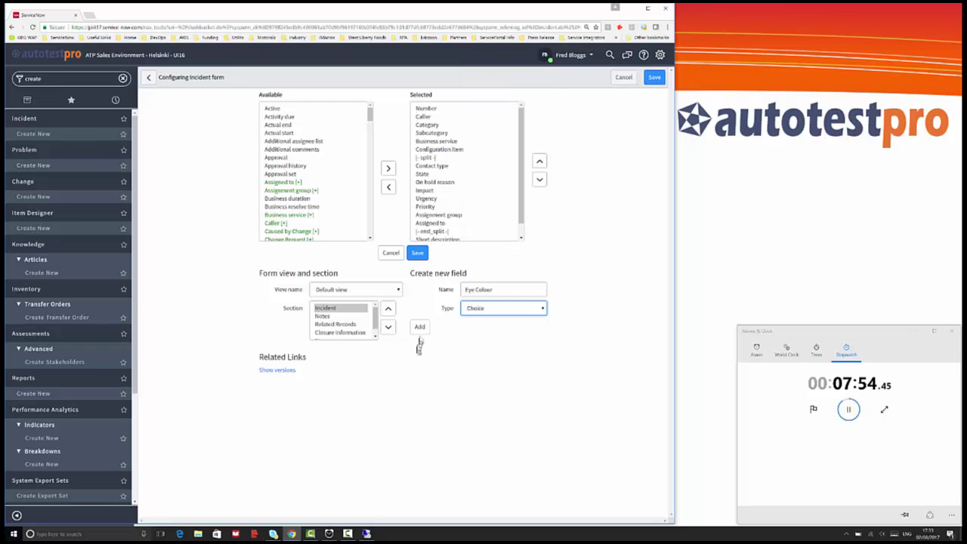
{"action": "left_click", "coordinate": [420, 327]}
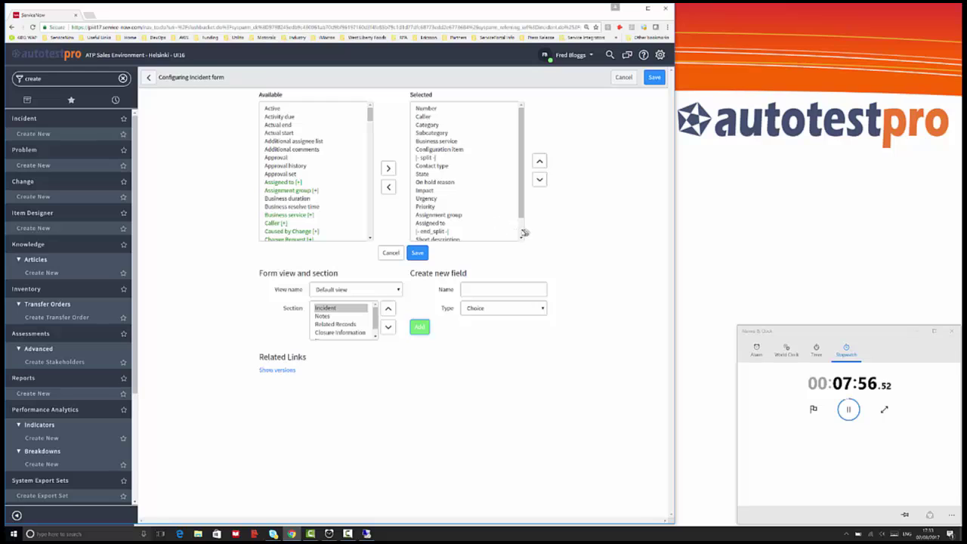
Step: Move Eye Colour to just below Caller in the field order and save the layout
{"action": "scroll", "coordinate": [523, 233], "scroll_direction": "down", "scroll_amount": 2}
{"action": "left_click", "coordinate": [491, 235]}
{"action": "left_click", "coordinate": [543, 165]}
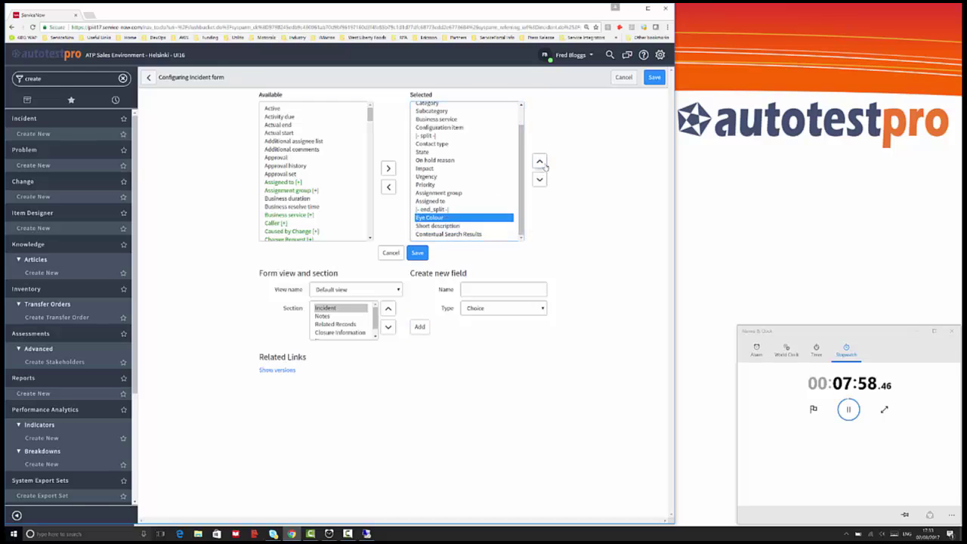
{"action": "left_click", "coordinate": [543, 165]}
{"action": "left_click", "coordinate": [543, 165]}
{"action": "left_click", "coordinate": [543, 165]}
{"action": "left_click", "coordinate": [542, 165]}
{"action": "left_click", "coordinate": [542, 165]}
{"action": "left_click", "coordinate": [542, 165]}
{"action": "left_click", "coordinate": [542, 165]}
{"action": "left_click", "coordinate": [542, 165]}
{"action": "left_click", "coordinate": [543, 165]}
{"action": "left_click_drag", "start_coordinate": [523, 174], "coordinate": [529, 138]}
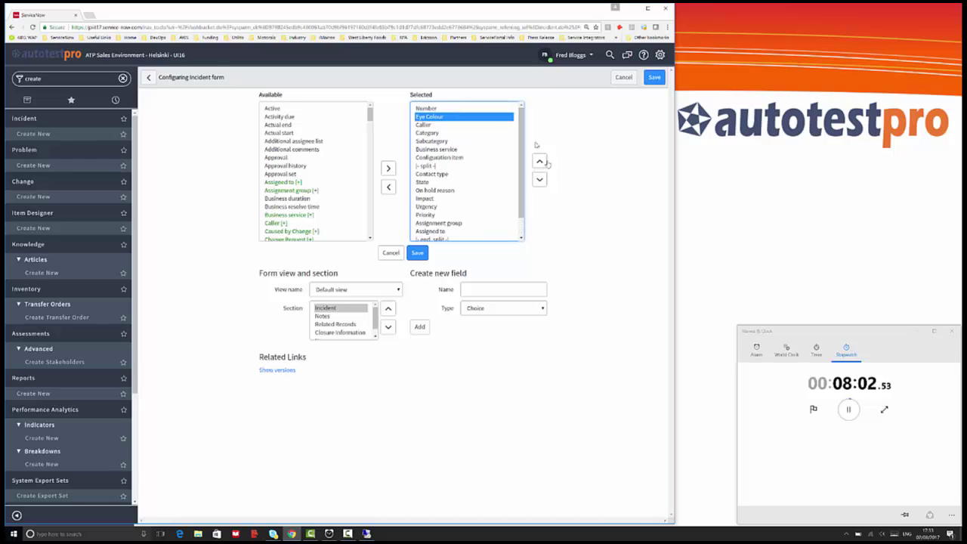
{"action": "left_click", "coordinate": [539, 179]}
{"action": "left_click", "coordinate": [425, 252]}
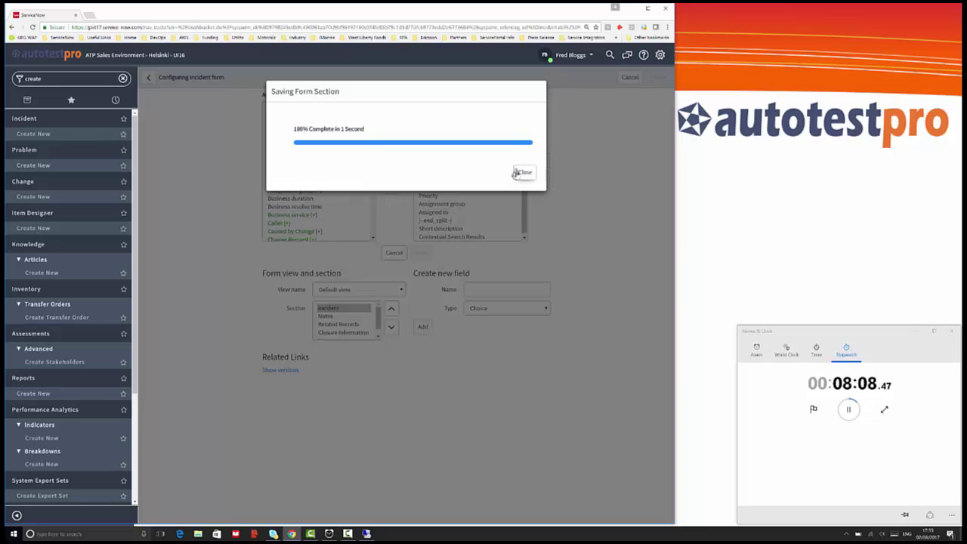
{"action": "left_click", "coordinate": [524, 172]}
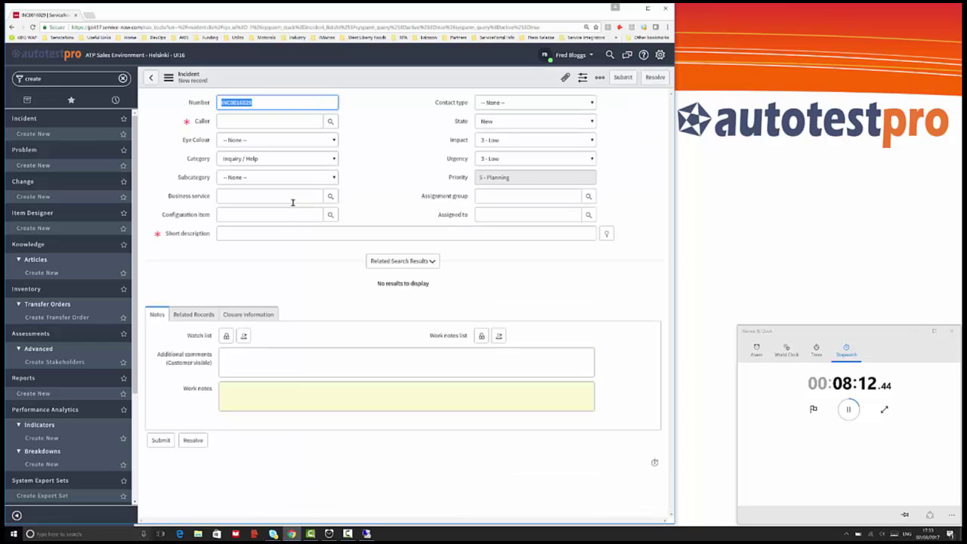
Step: Add the choices Blue, Grey and Brown to the Eye Colour field and save them
{"action": "left_click", "coordinate": [294, 144]}
{"action": "left_click", "coordinate": [366, 141]}
{"action": "right_click", "coordinate": [194, 141]}
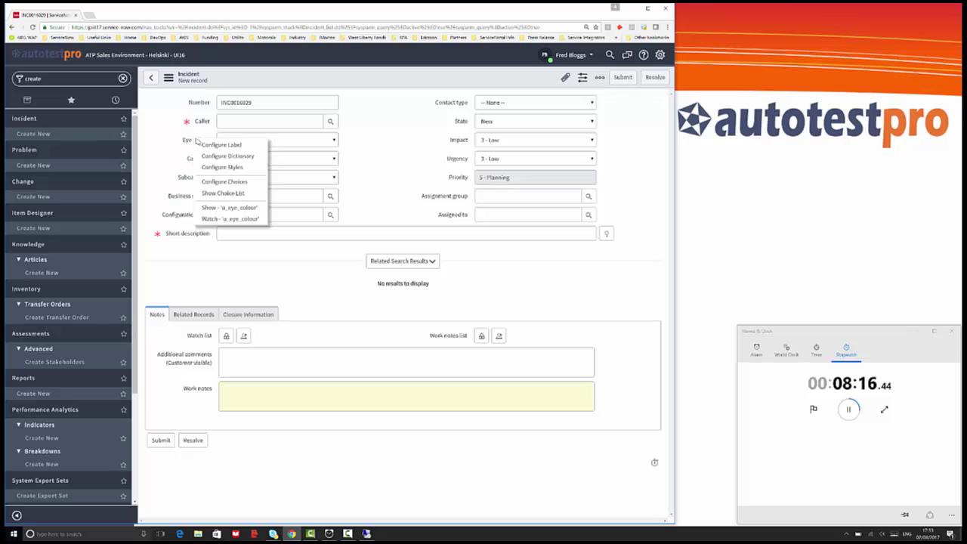
{"action": "left_click", "coordinate": [243, 183]}
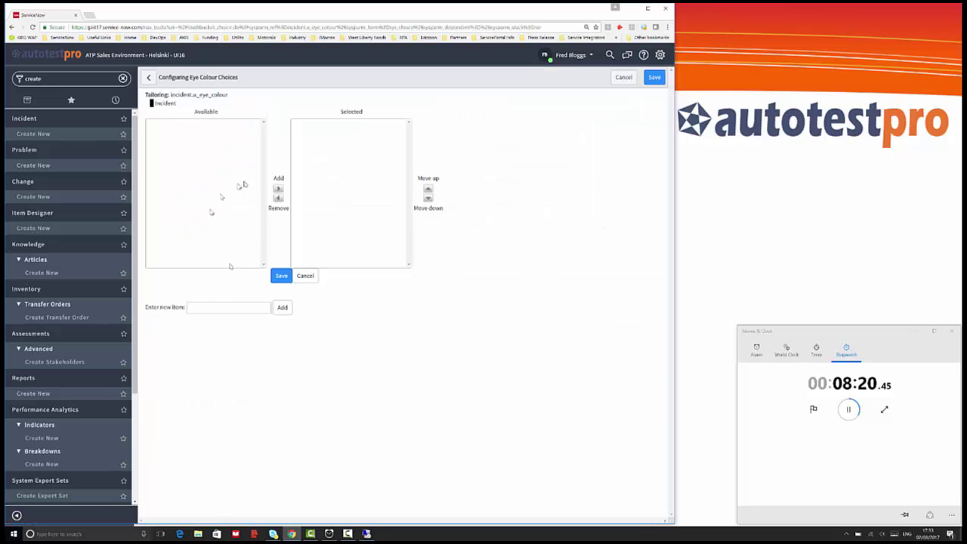
{"action": "left_click", "coordinate": [222, 306]}
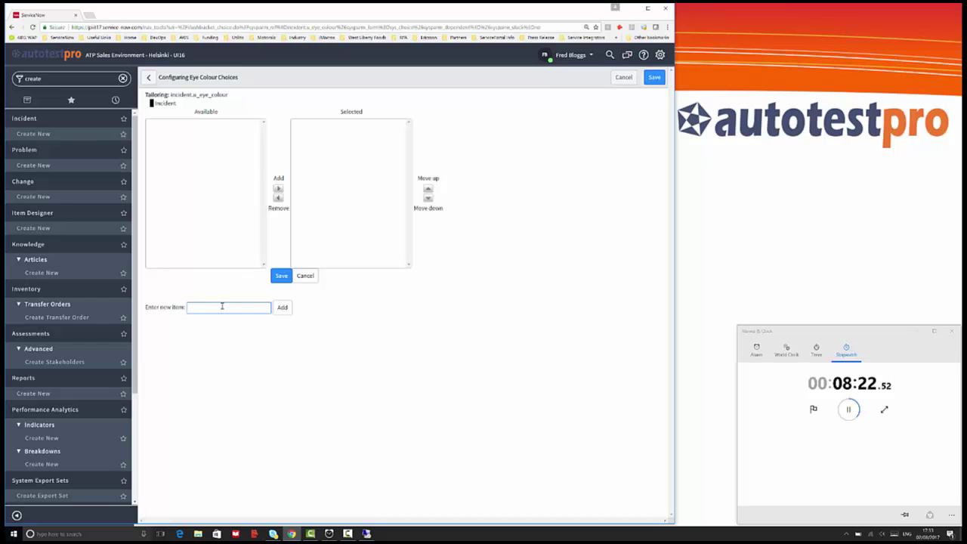
{"action": "type", "text": "Blue"}
{"action": "left_click", "coordinate": [279, 308]}
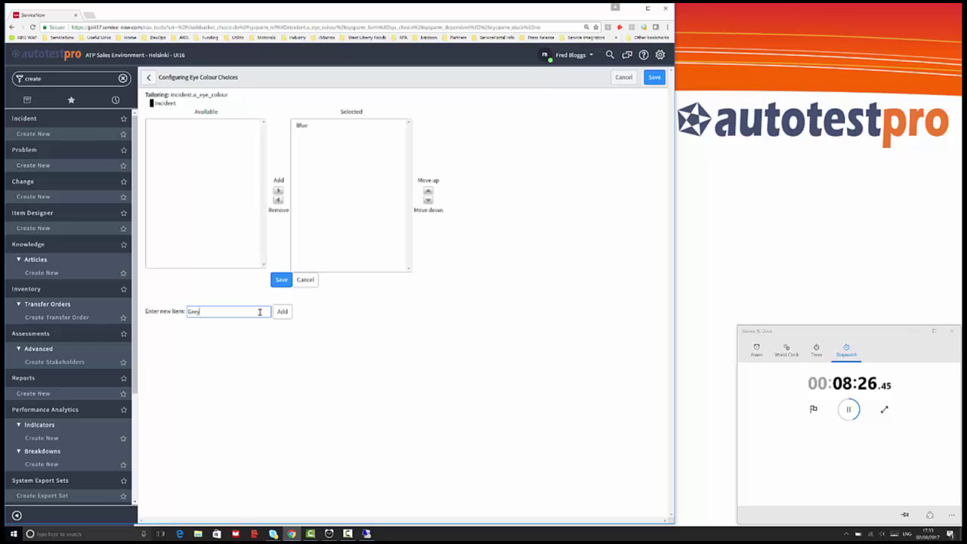
{"action": "left_click", "coordinate": [281, 311]}
{"action": "left_click", "coordinate": [281, 311]}
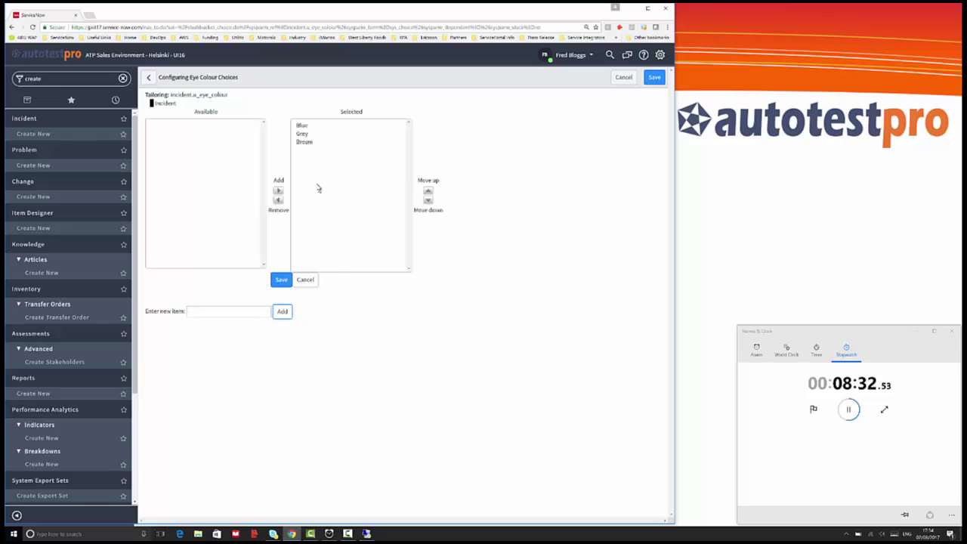
{"action": "left_click", "coordinate": [281, 280]}
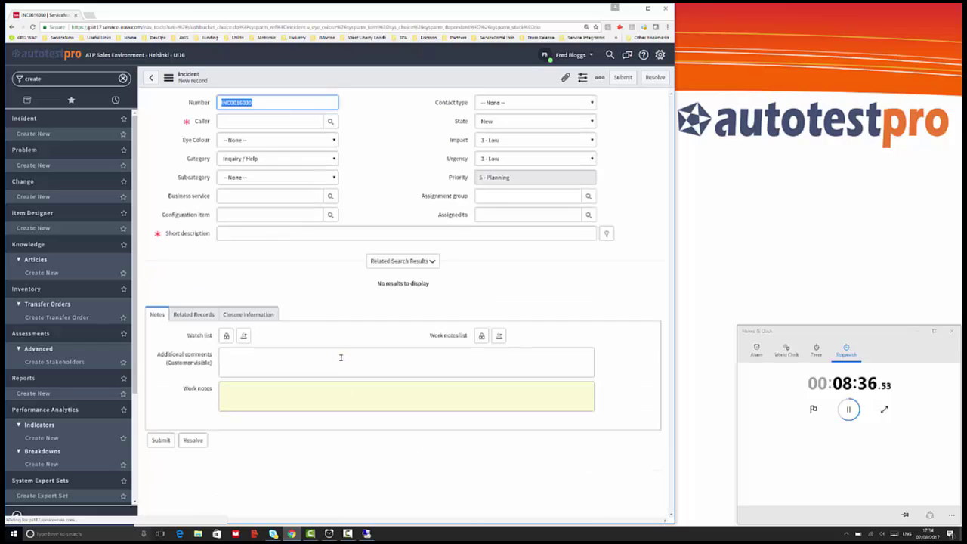
Step: Confirm the Eye Colour dropdown lists the new choices, then filter the navigator for 'developme'
{"action": "left_click", "coordinate": [318, 139]}
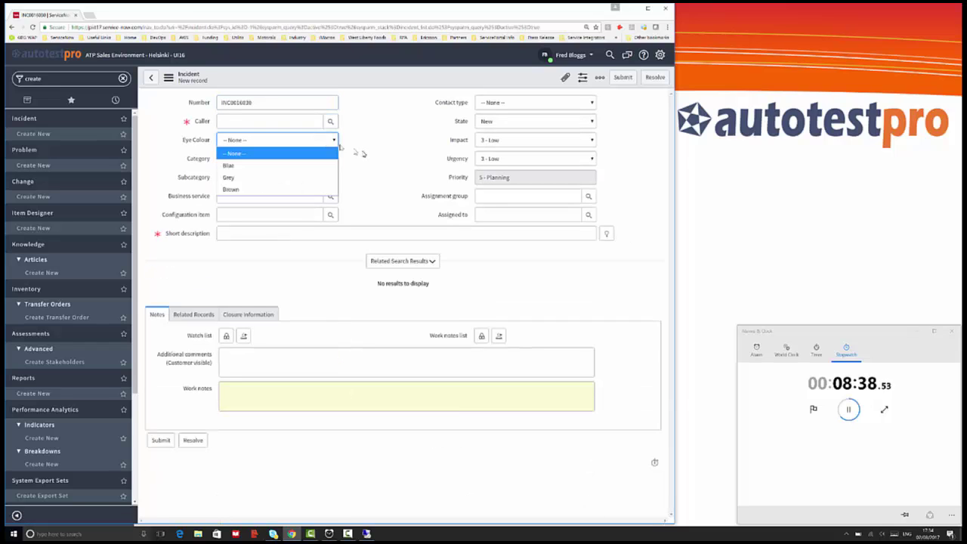
{"action": "left_click", "coordinate": [363, 154]}
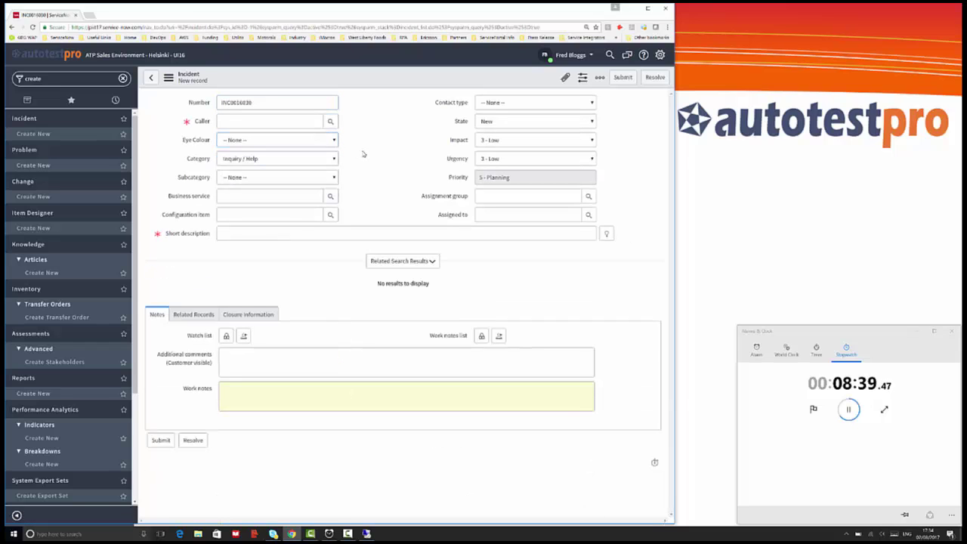
{"action": "left_click", "coordinate": [261, 136]}
{"action": "left_click", "coordinate": [370, 150]}
{"action": "left_click", "coordinate": [68, 83]}
{"action": "type", "text": "development"}
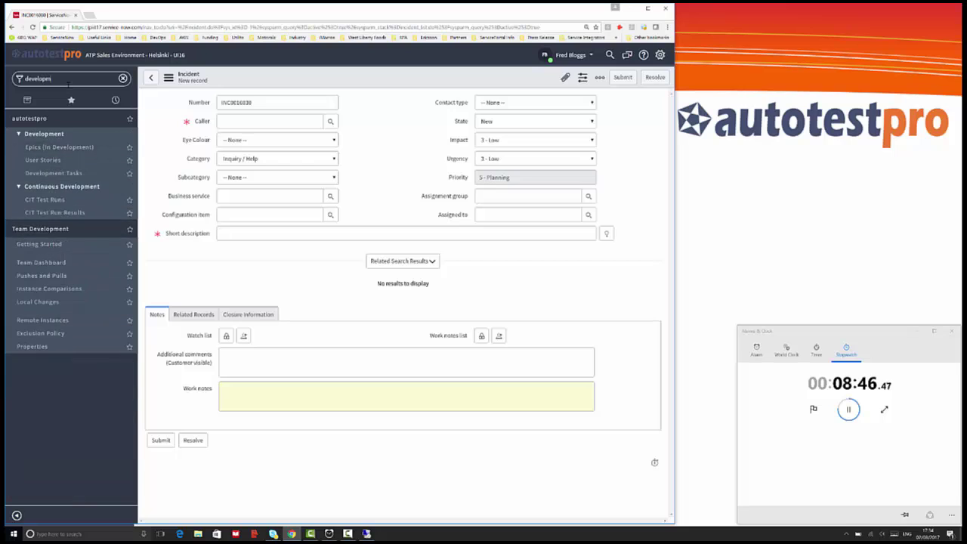
Step: Show Development Tasks as a visual task board and drag DEV0001028 to Closed Complete
{"action": "left_click", "coordinate": [71, 173]}
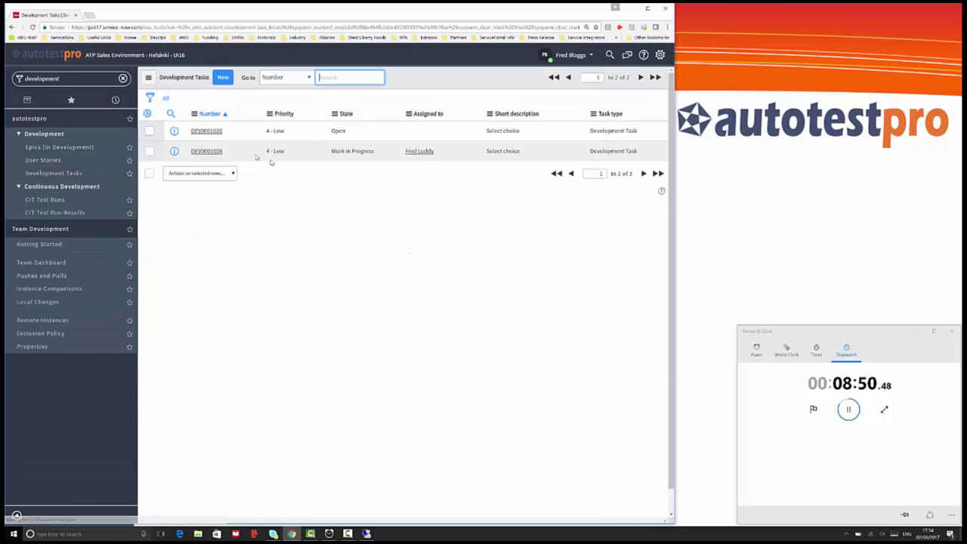
{"action": "left_click", "coordinate": [197, 151]}
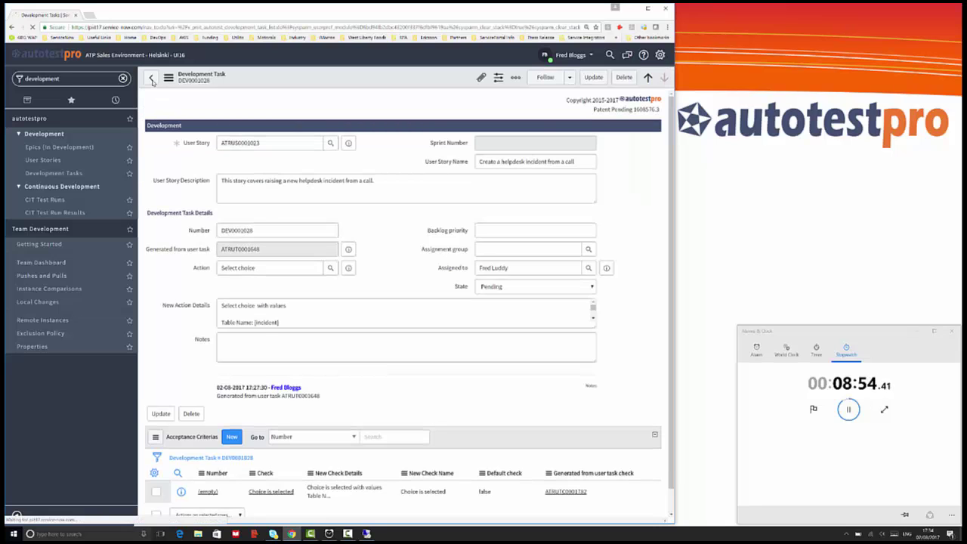
{"action": "left_click", "coordinate": [151, 79]}
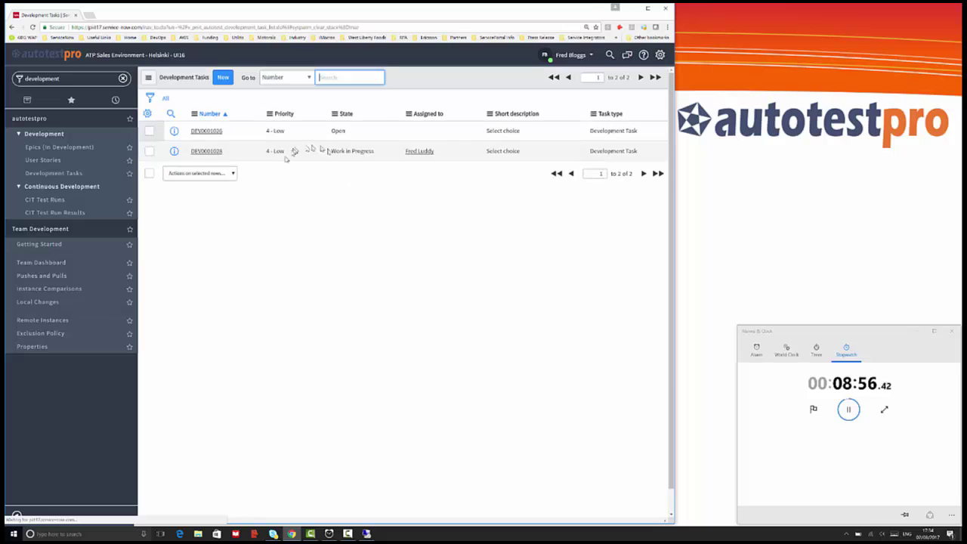
{"action": "right_click", "coordinate": [354, 159]}
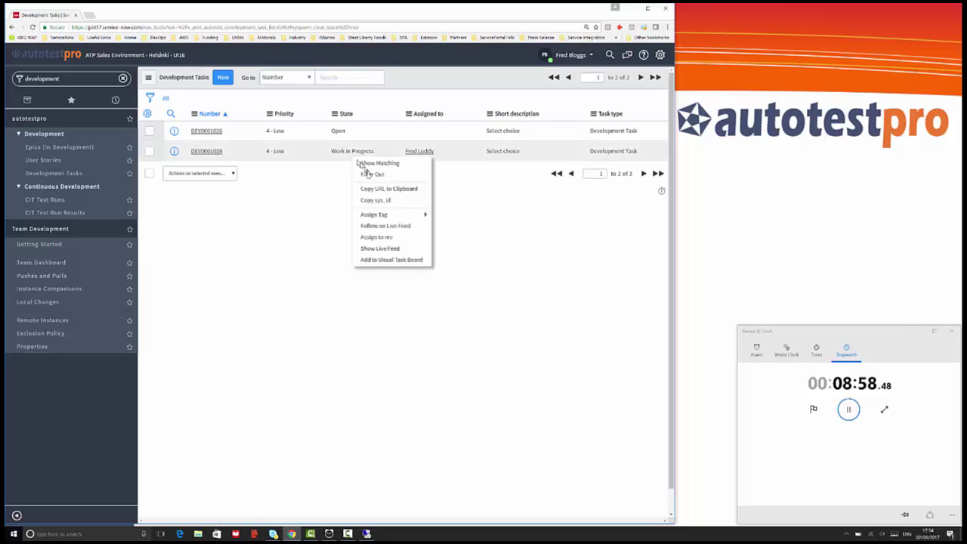
{"action": "right_click", "coordinate": [341, 120]}
{"action": "left_click", "coordinate": [378, 149]}
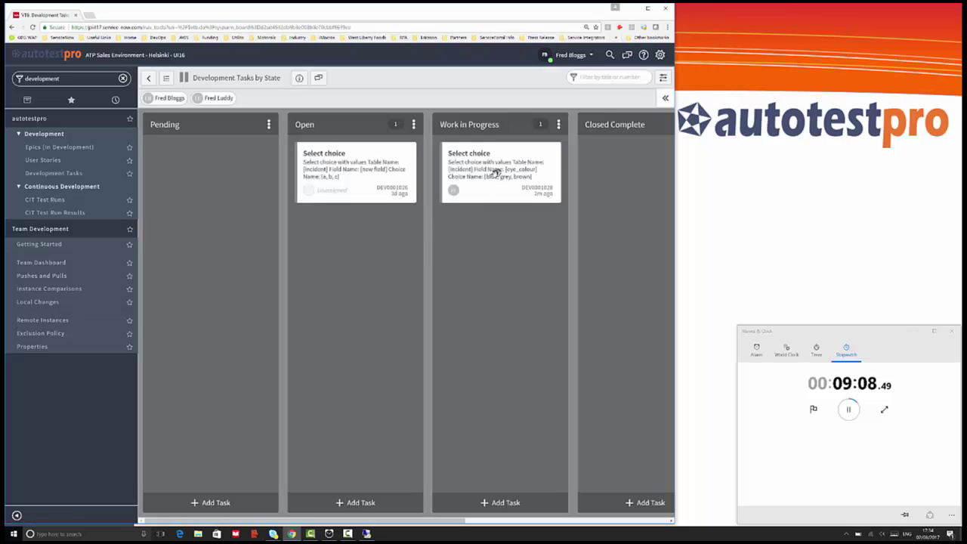
{"action": "left_click_drag", "start_coordinate": [494, 181], "coordinate": [421, 180]}
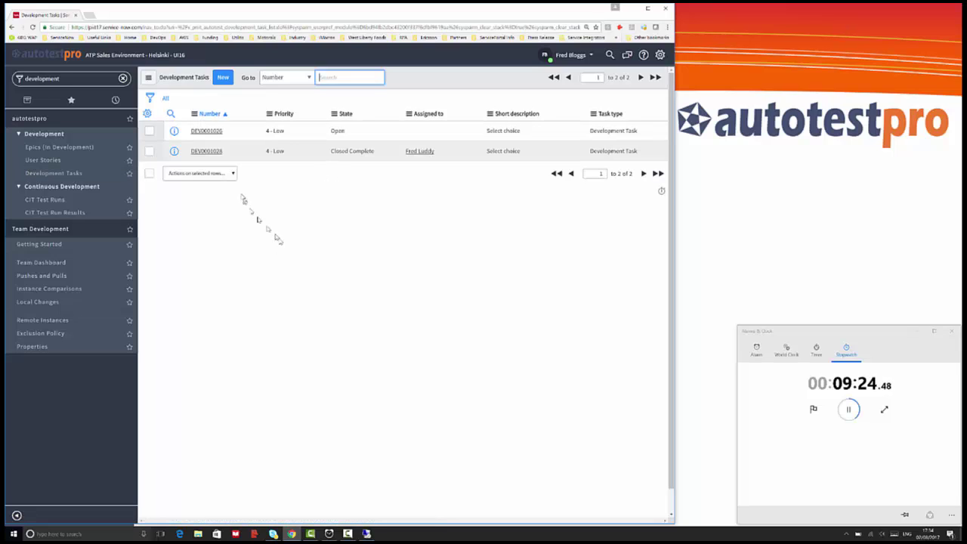
Step: Filter for 'autotestpro', open epic ATREP0001042, then user story ATRUS0001023 and its user tasks
{"action": "left_click", "coordinate": [75, 78]}
{"action": "type", "text": "autotestpro"}
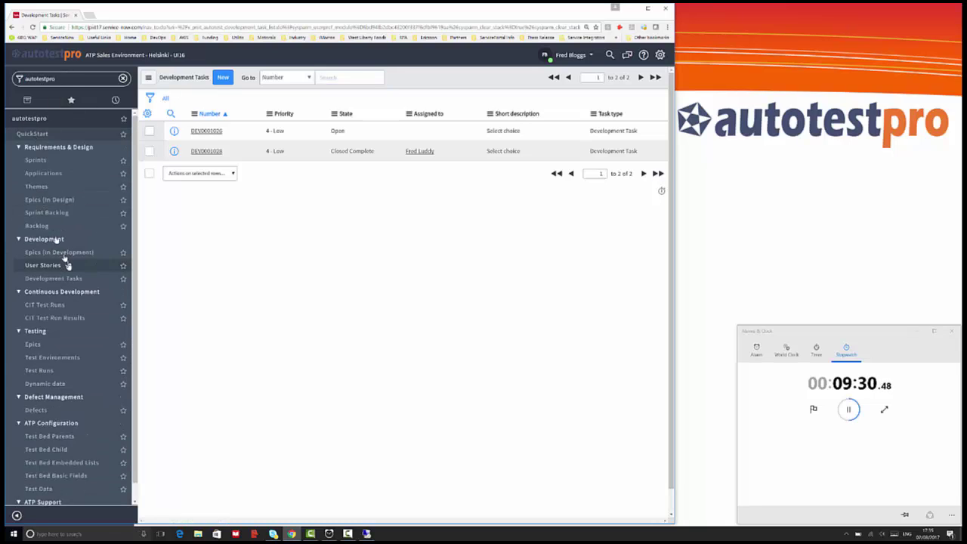
{"action": "left_click", "coordinate": [43, 348]}
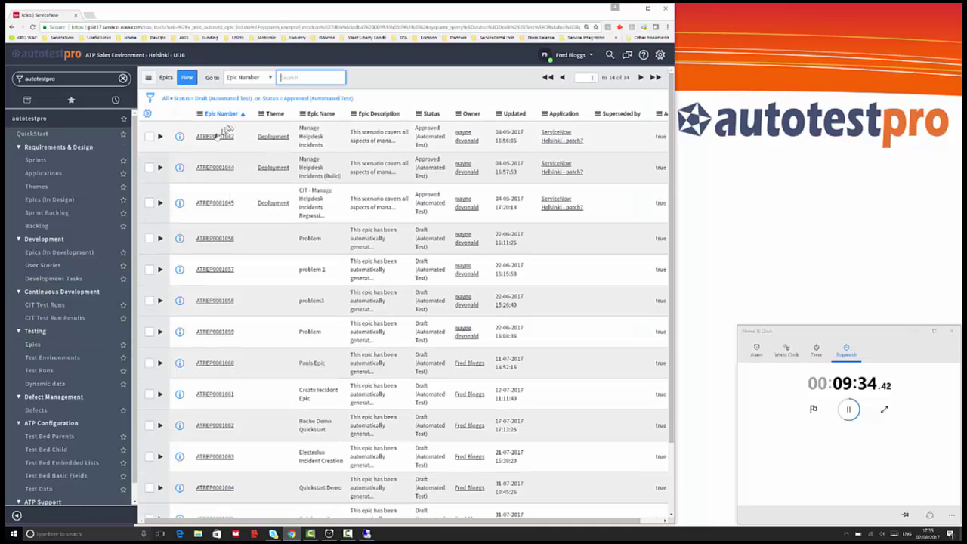
{"action": "left_click", "coordinate": [214, 137]}
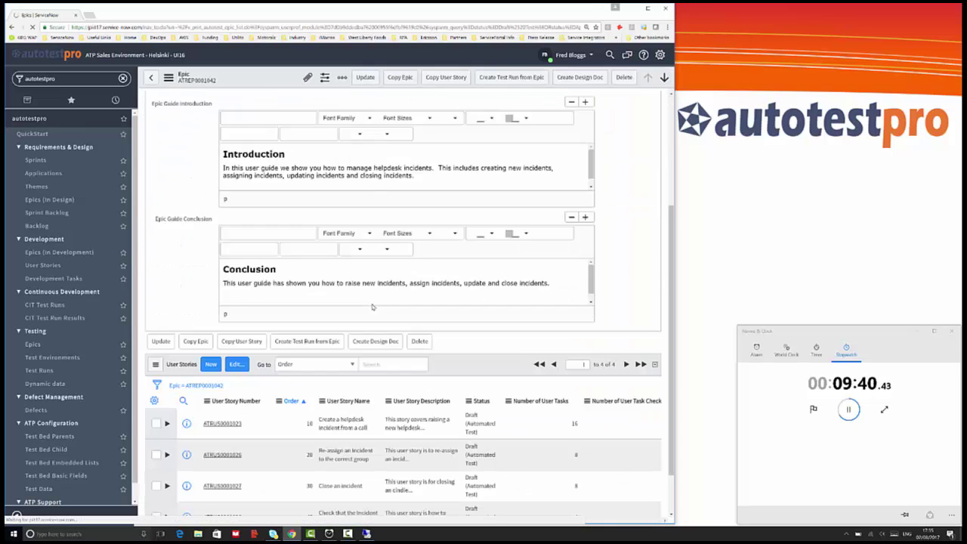
{"action": "scroll", "coordinate": [355, 321], "scroll_direction": "down", "scroll_amount": 1}
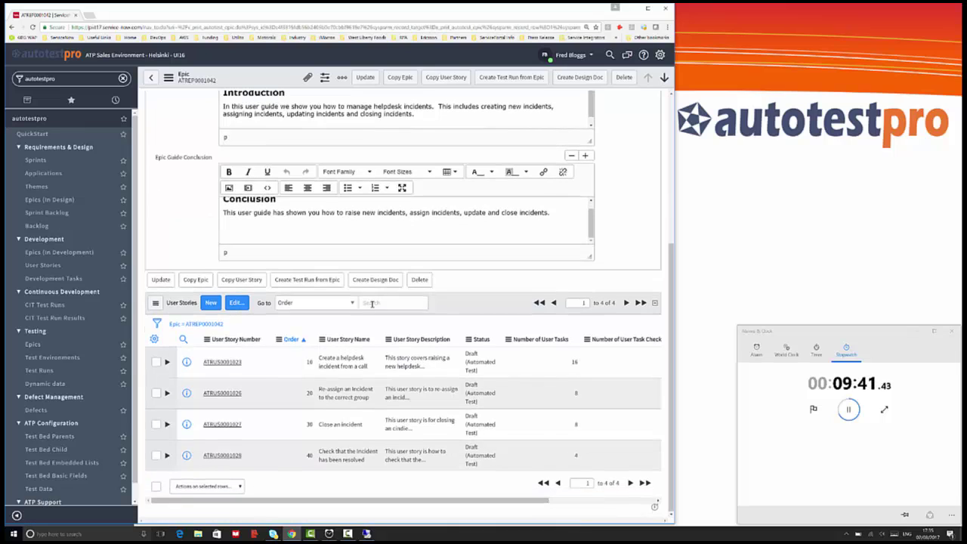
{"action": "left_click", "coordinate": [224, 363]}
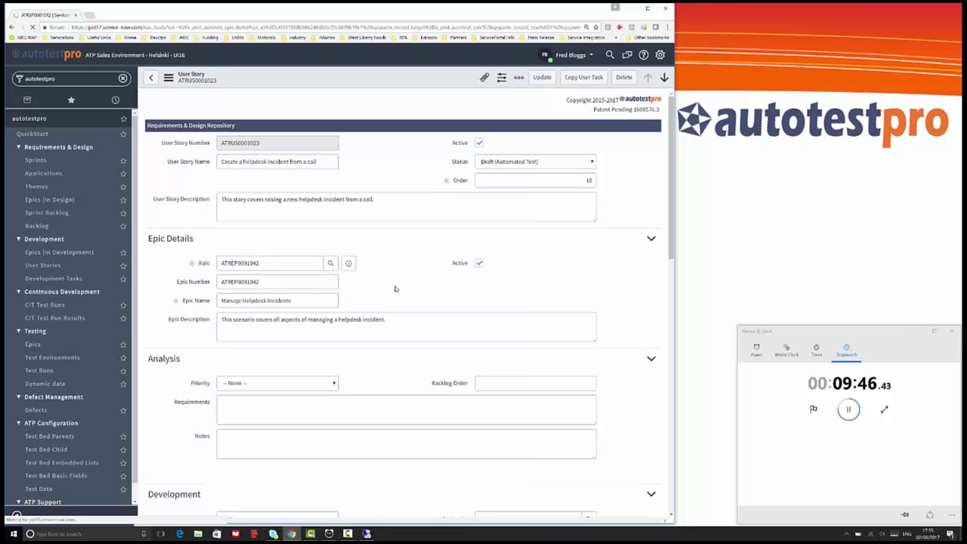
{"action": "scroll", "coordinate": [394, 285], "scroll_direction": "down", "scroll_amount": 10}
{"action": "scroll", "coordinate": [326, 221], "scroll_direction": "down", "scroll_amount": 1}
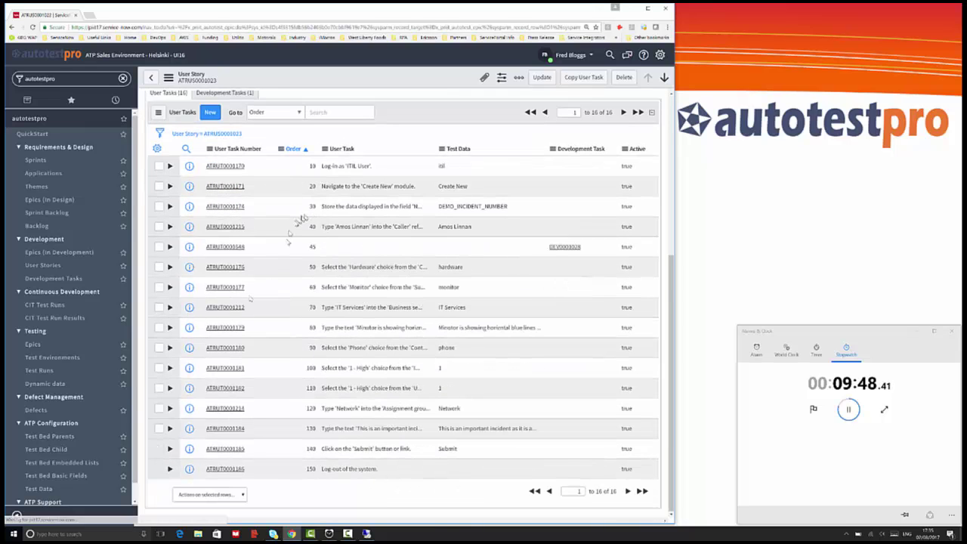
Step: Untick New Requirement on ATRUT0001648 and set table Incident, field Eye Colour, choice Grey
{"action": "left_click", "coordinate": [219, 248]}
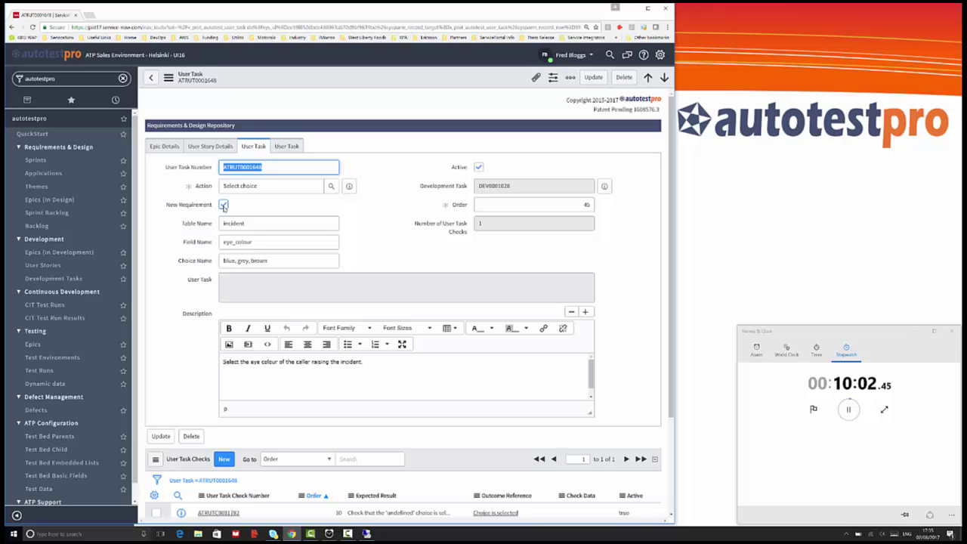
{"action": "left_click", "coordinate": [224, 205]}
{"action": "left_click", "coordinate": [242, 224]}
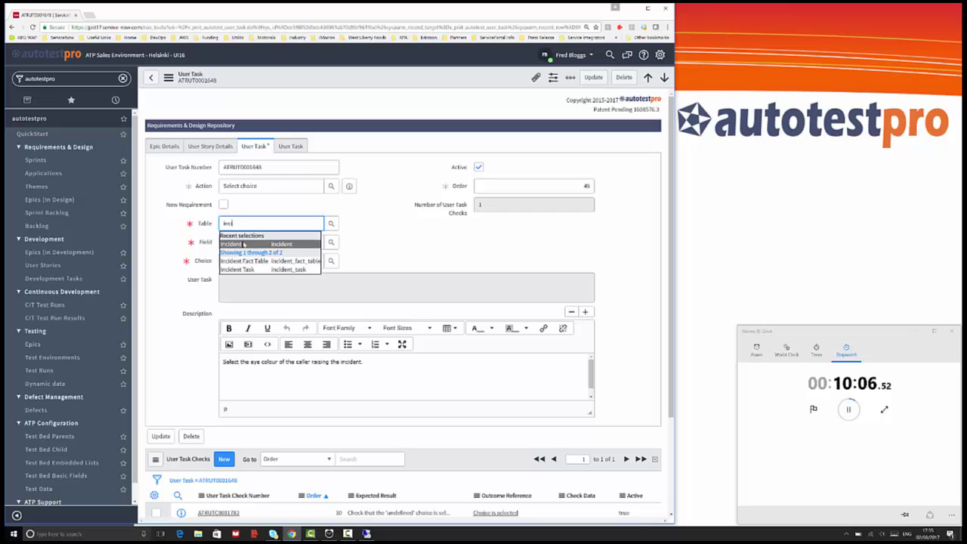
{"action": "left_click", "coordinate": [246, 242]}
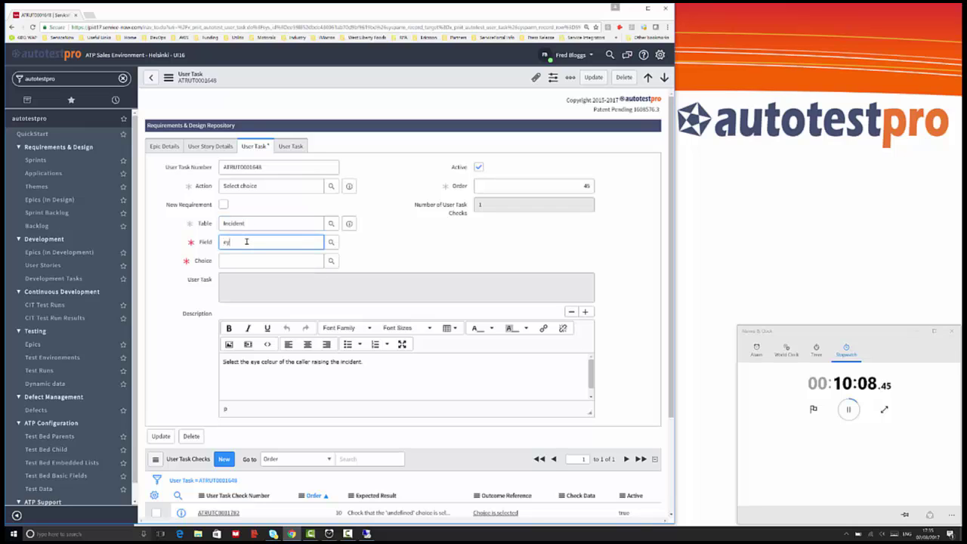
{"action": "type", "text": "eye"}
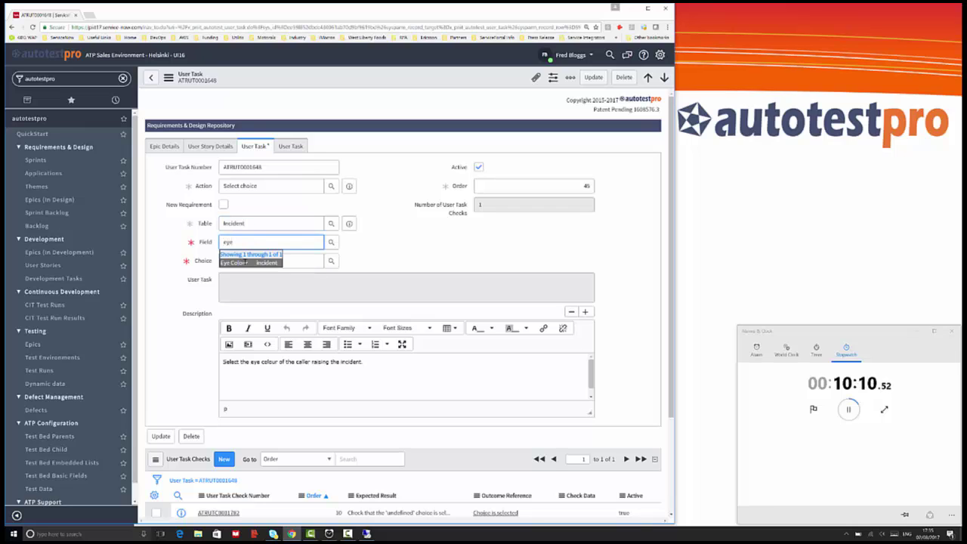
{"action": "left_click", "coordinate": [249, 259]}
{"action": "left_click", "coordinate": [331, 260]}
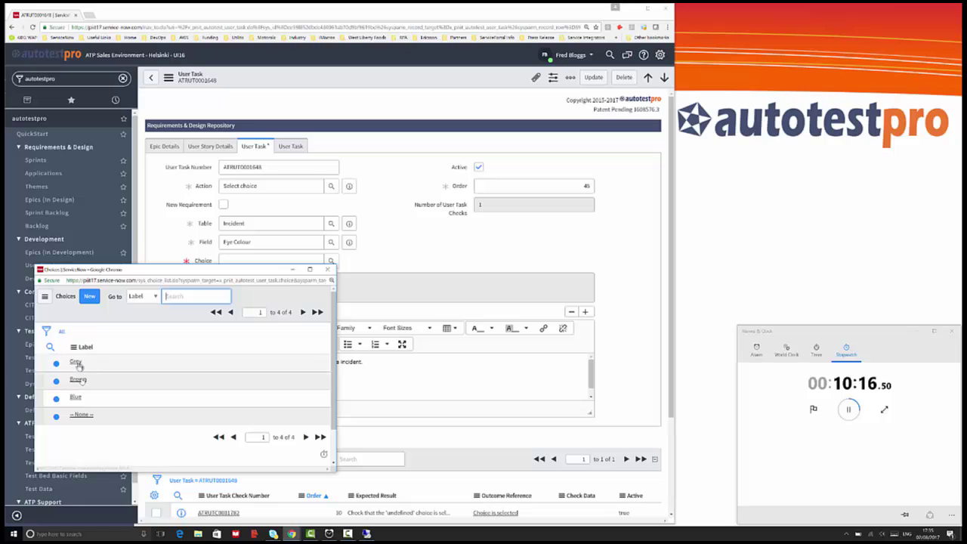
{"action": "left_click", "coordinate": [76, 364]}
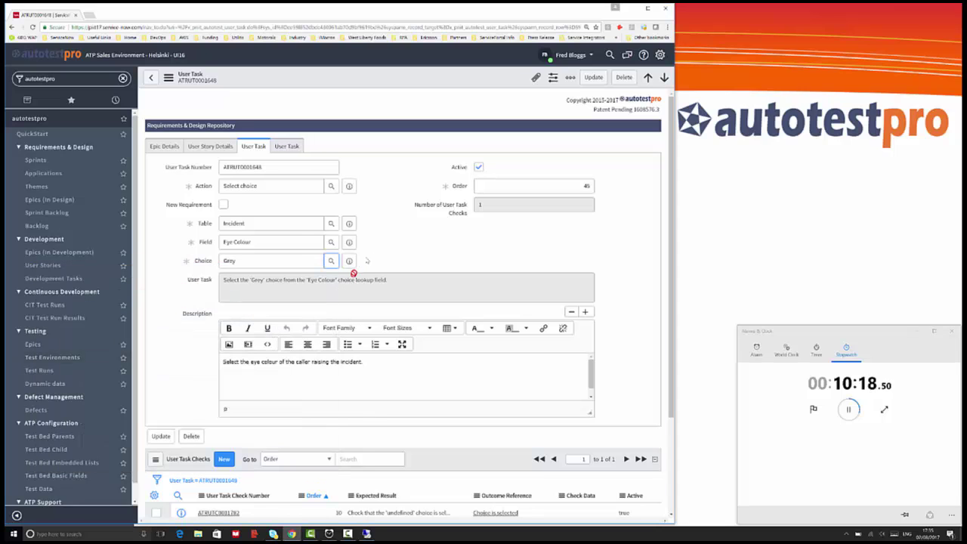
Step: Save user task ATRUT0001648 with Update and reopen it
{"action": "left_click", "coordinate": [160, 436]}
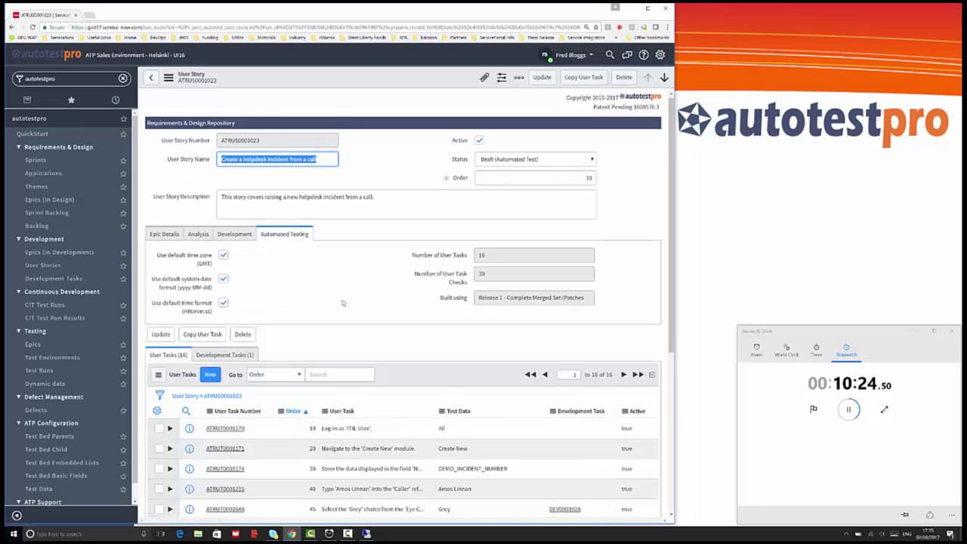
{"action": "scroll", "coordinate": [339, 332], "scroll_direction": "down", "scroll_amount": 3}
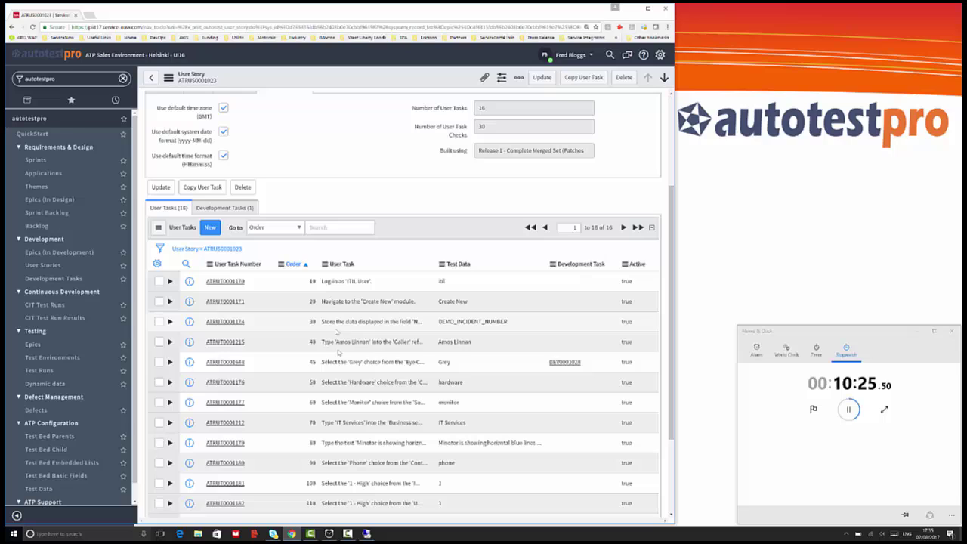
{"action": "left_click", "coordinate": [220, 362]}
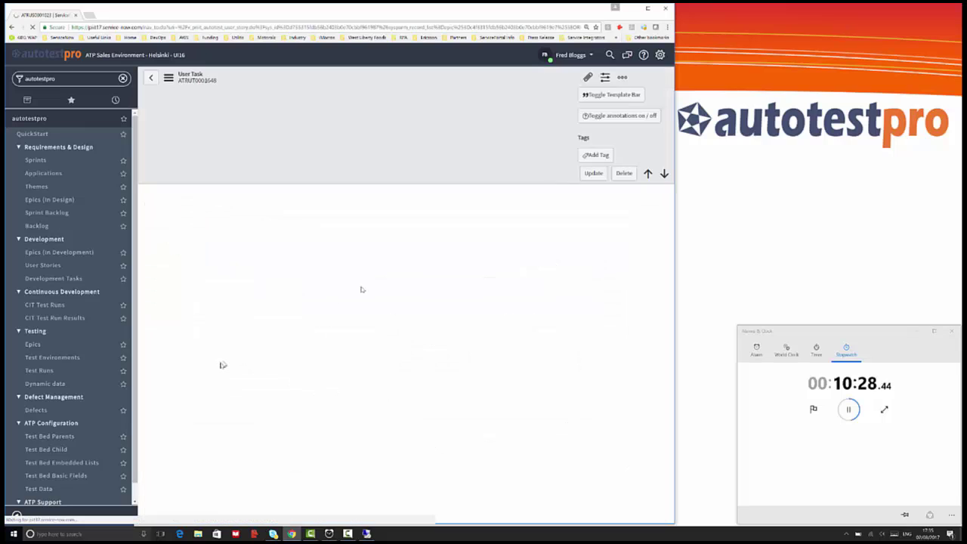
{"action": "scroll", "coordinate": [392, 272], "scroll_direction": "down", "scroll_amount": 3}
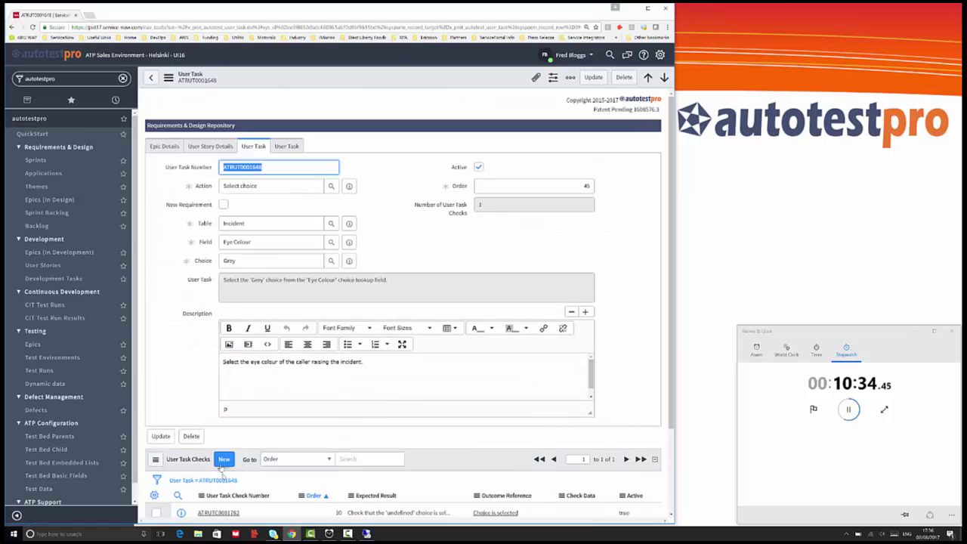
Step: Set check ATRUTC0001782 to non-new-requirement, table Incident, field Eye Colour, choice Grey, and save
{"action": "left_click", "coordinate": [219, 514]}
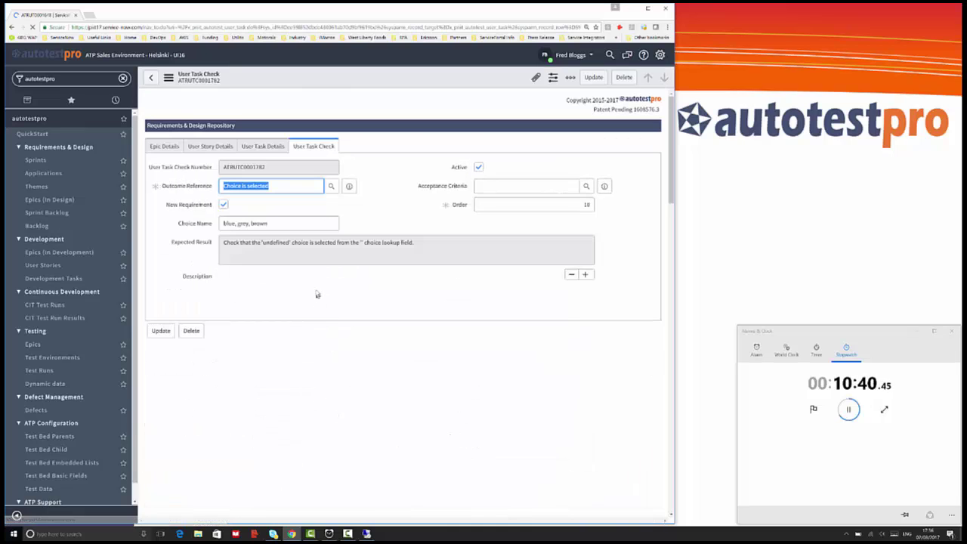
{"action": "left_click", "coordinate": [224, 205]}
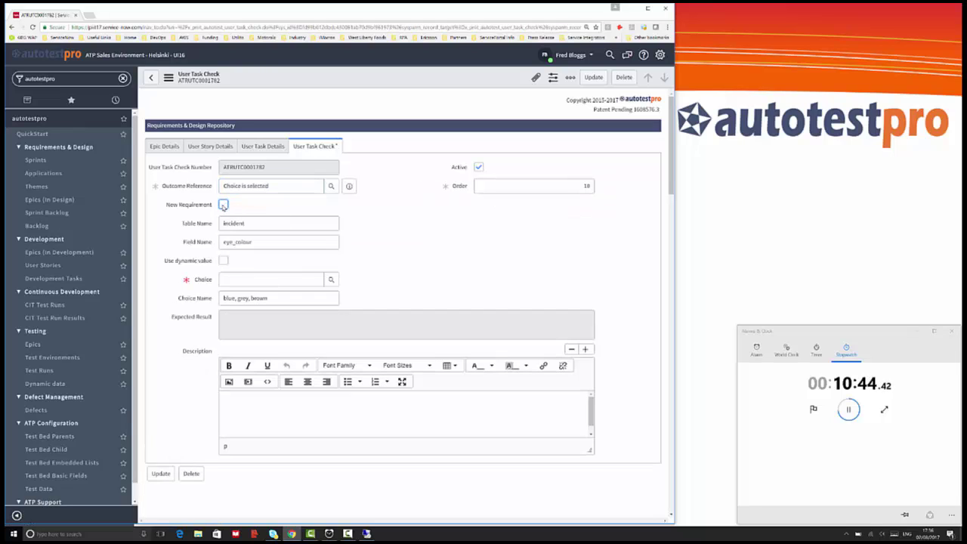
{"action": "left_click", "coordinate": [232, 222]}
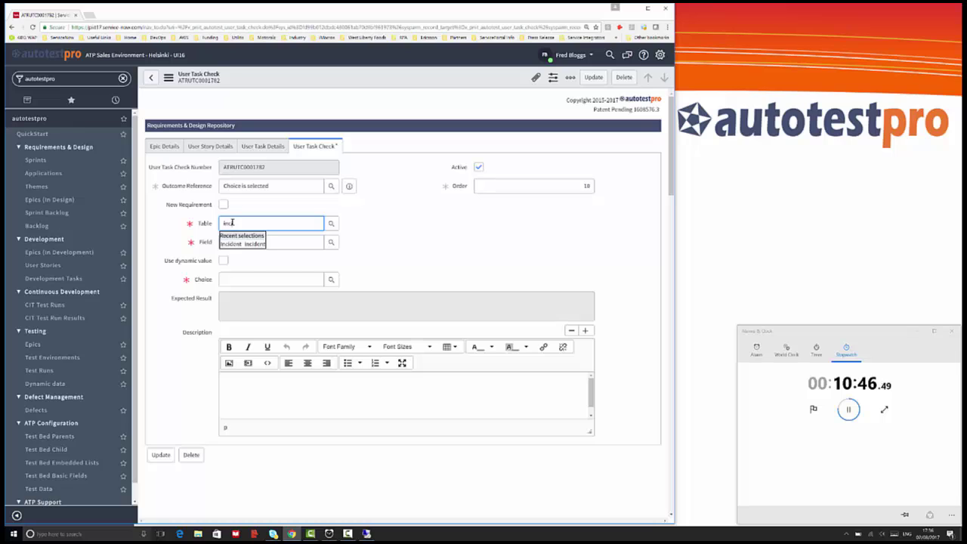
{"action": "left_click", "coordinate": [257, 250]}
{"action": "left_click", "coordinate": [258, 247]}
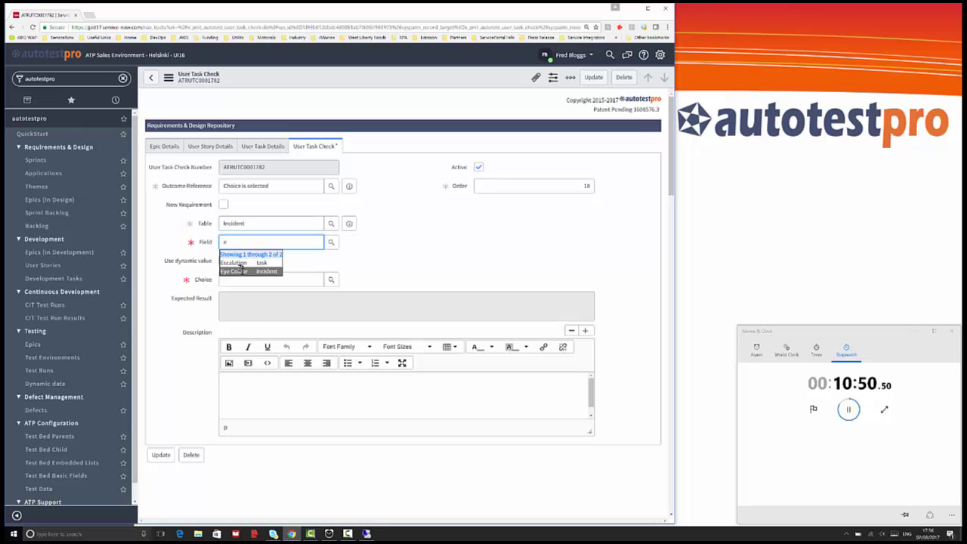
{"action": "left_click", "coordinate": [244, 273]}
{"action": "left_click", "coordinate": [250, 281]}
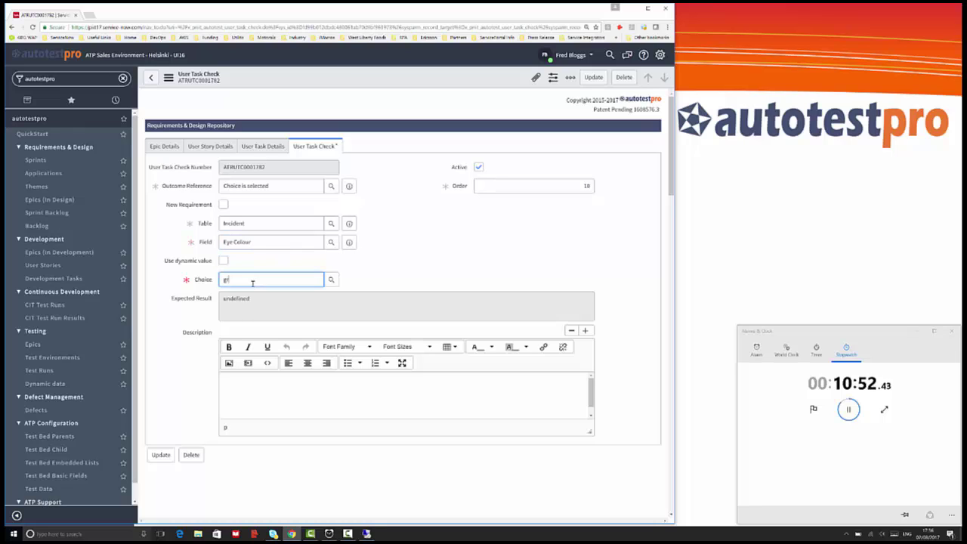
{"action": "type", "text": "gre"}
{"action": "left_click", "coordinate": [251, 294]}
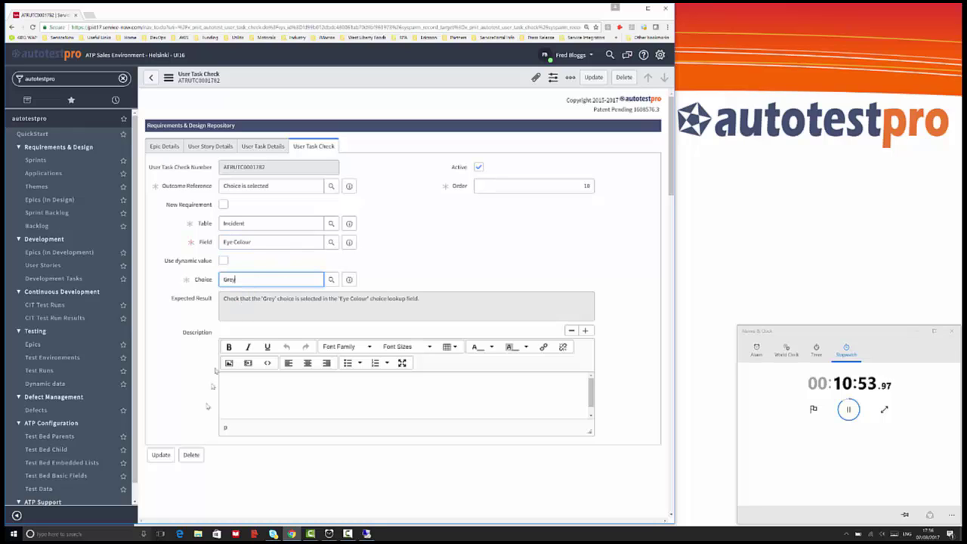
{"action": "left_click", "coordinate": [166, 456]}
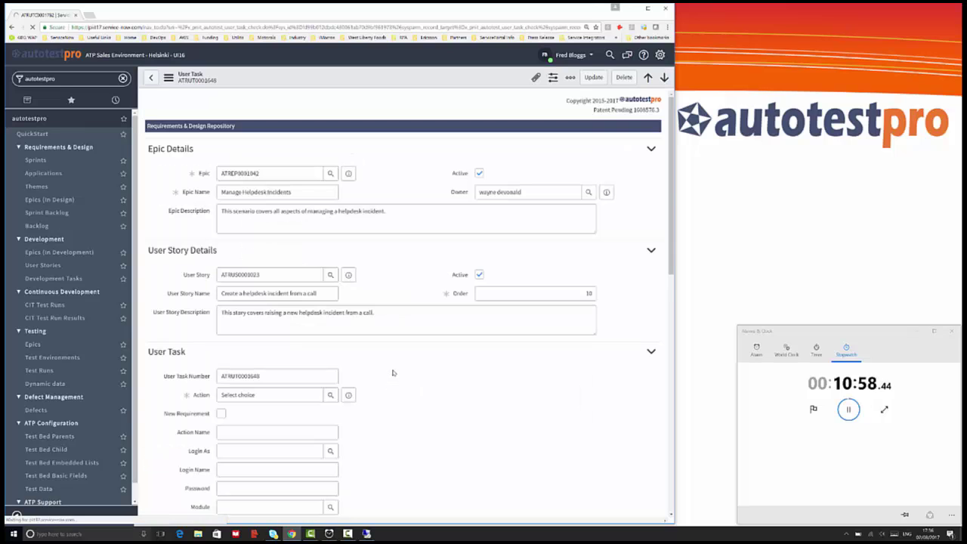
{"action": "scroll", "coordinate": [385, 382], "scroll_direction": "down", "scroll_amount": 1}
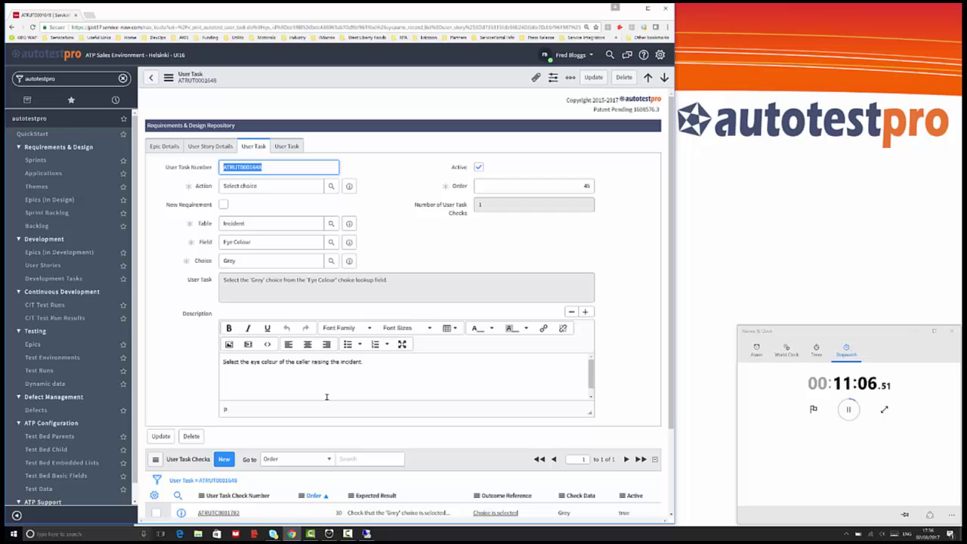
Step: Open epic ATREP0001042 and create a test run from it named after the epic
{"action": "left_click", "coordinate": [165, 147]}
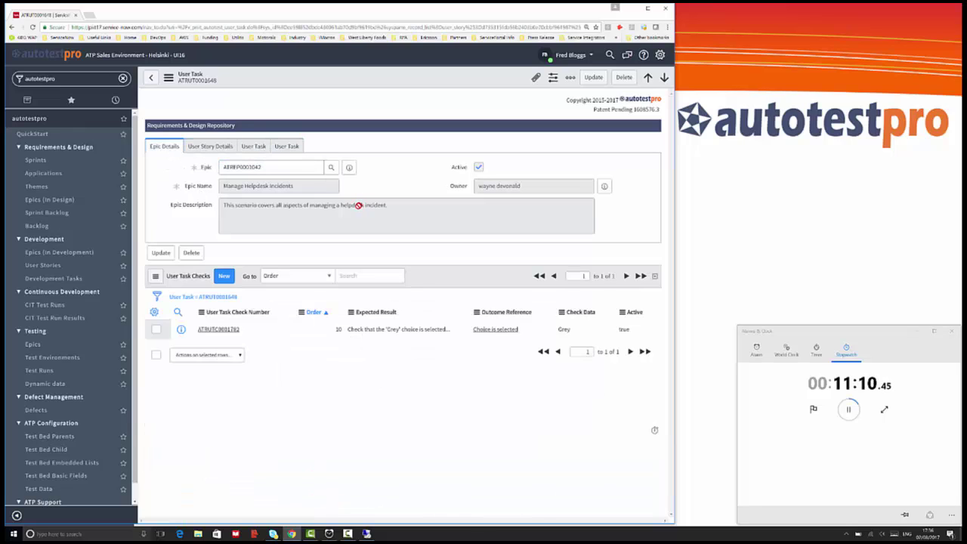
{"action": "left_click", "coordinate": [349, 167]}
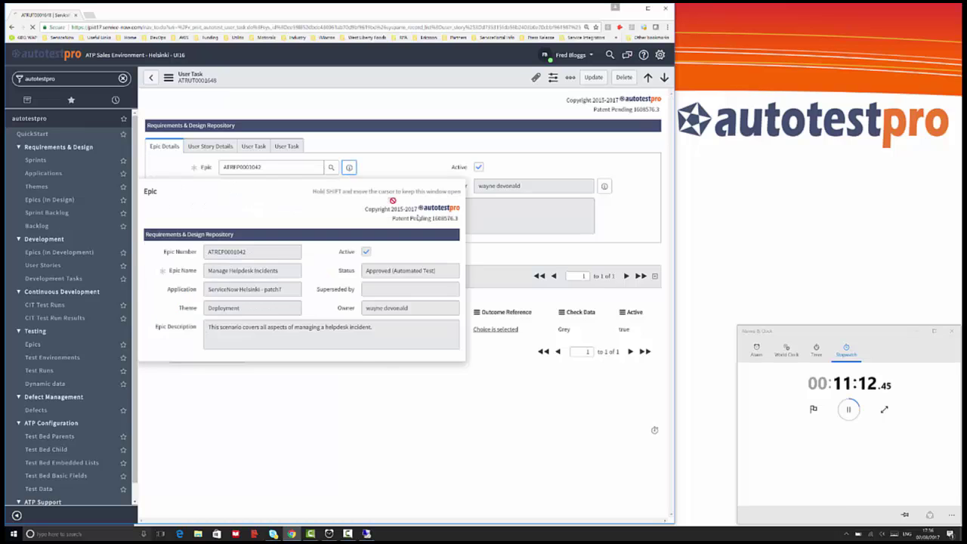
{"action": "left_click", "coordinate": [394, 200]}
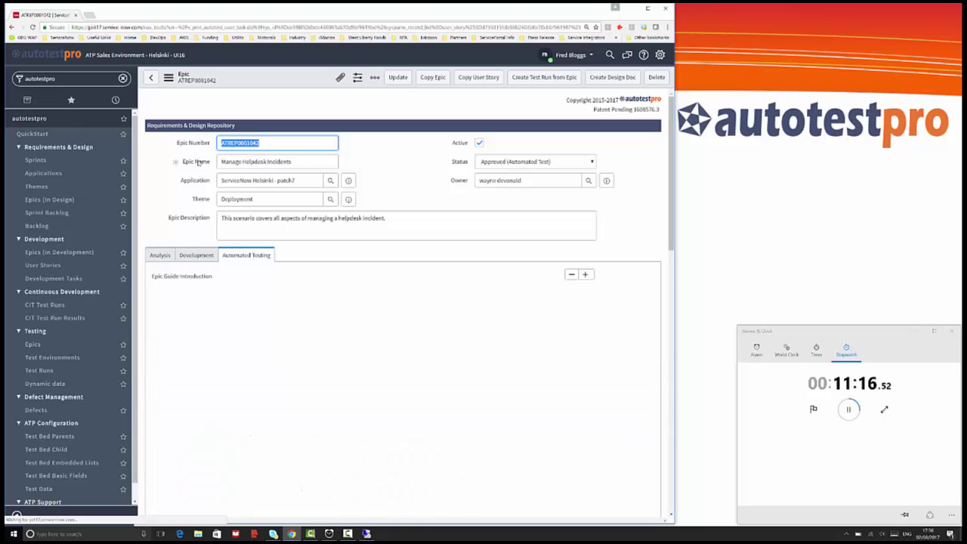
{"action": "left_click_drag", "start_coordinate": [220, 162], "coordinate": [298, 162]}
{"action": "key", "text": "ctrl+c"}
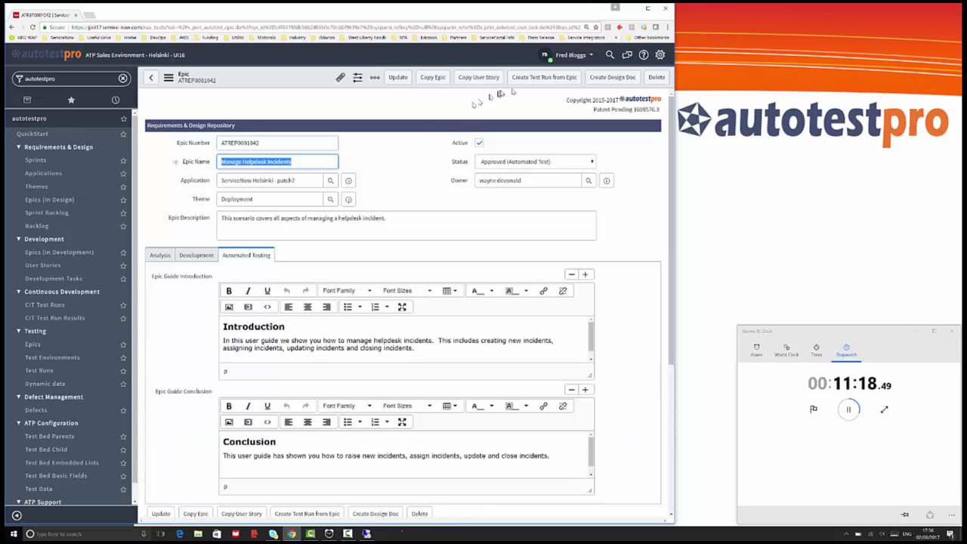
{"action": "left_click", "coordinate": [544, 77]}
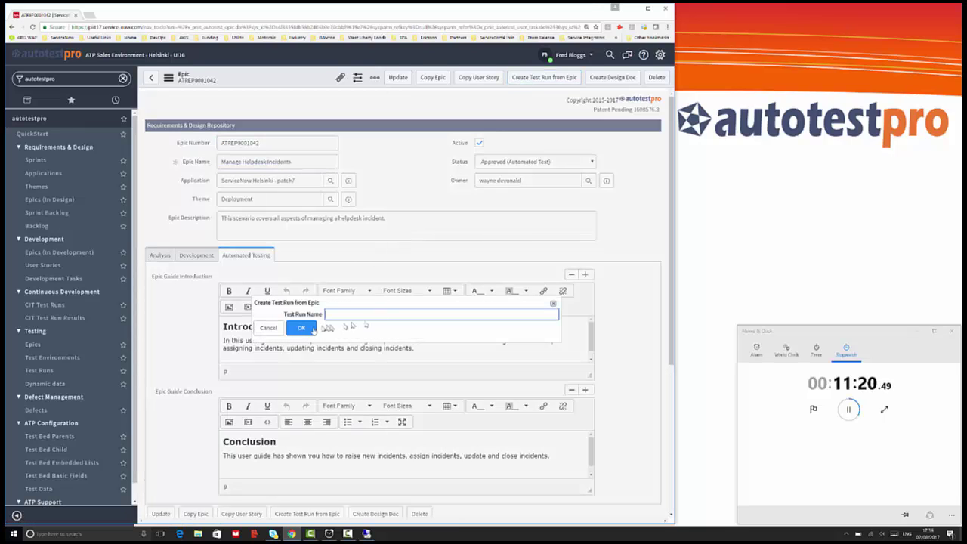
{"action": "key", "text": "ctrl+v"}
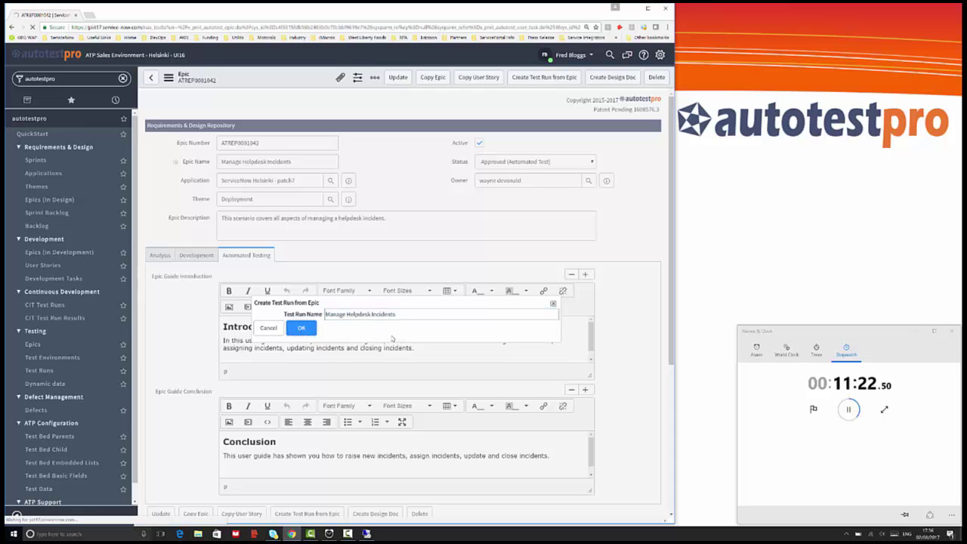
{"action": "key", "text": "Return"}
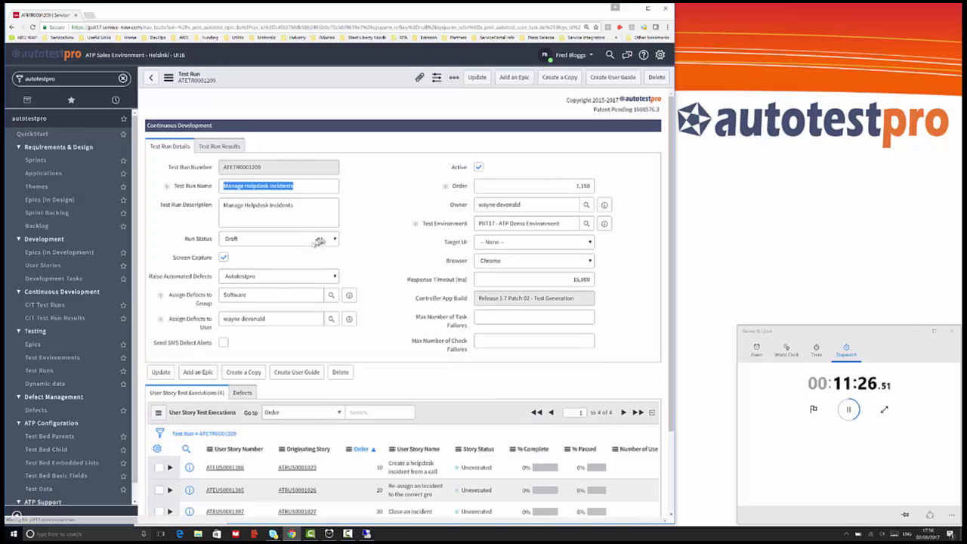
Step: Set the run status to Ready for autotest, append ' - with change made' to the name, and save
{"action": "left_click", "coordinate": [313, 241]}
{"action": "left_click", "coordinate": [293, 288]}
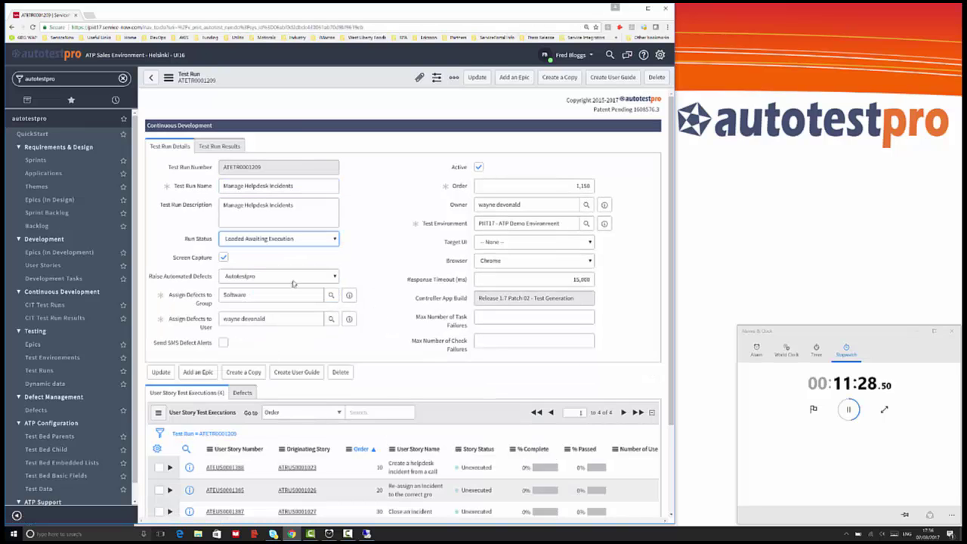
{"action": "left_click", "coordinate": [295, 240]}
{"action": "left_click", "coordinate": [293, 278]}
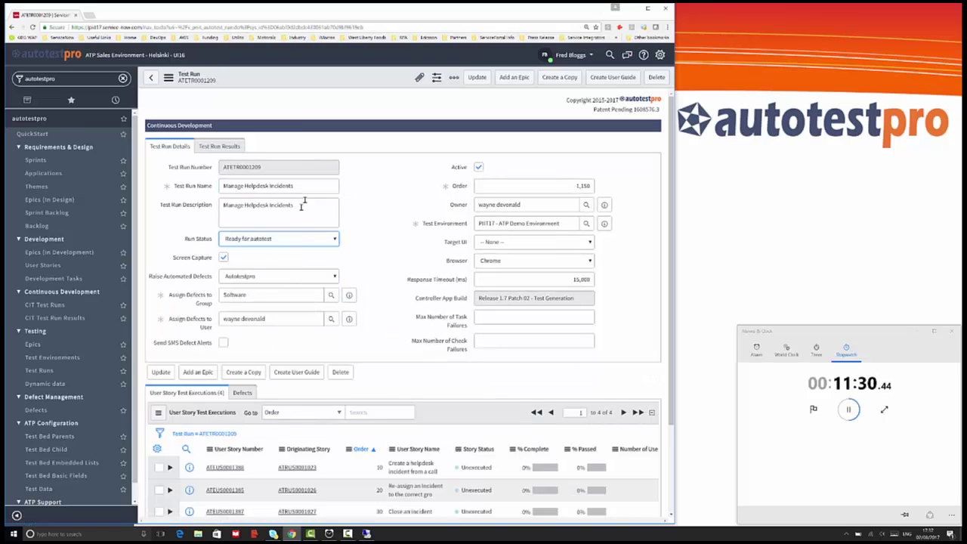
{"action": "left_click", "coordinate": [325, 186]}
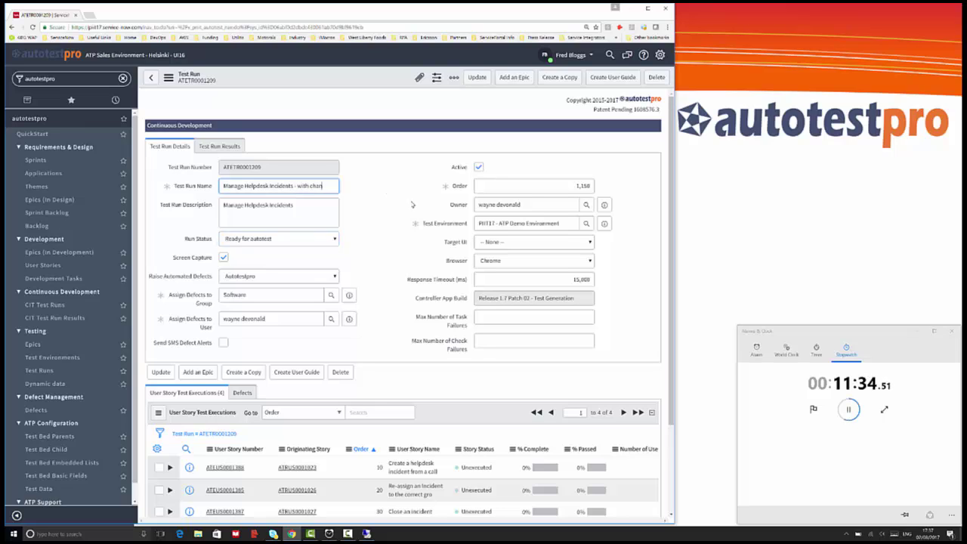
{"action": "type", "text": "- with change made"}
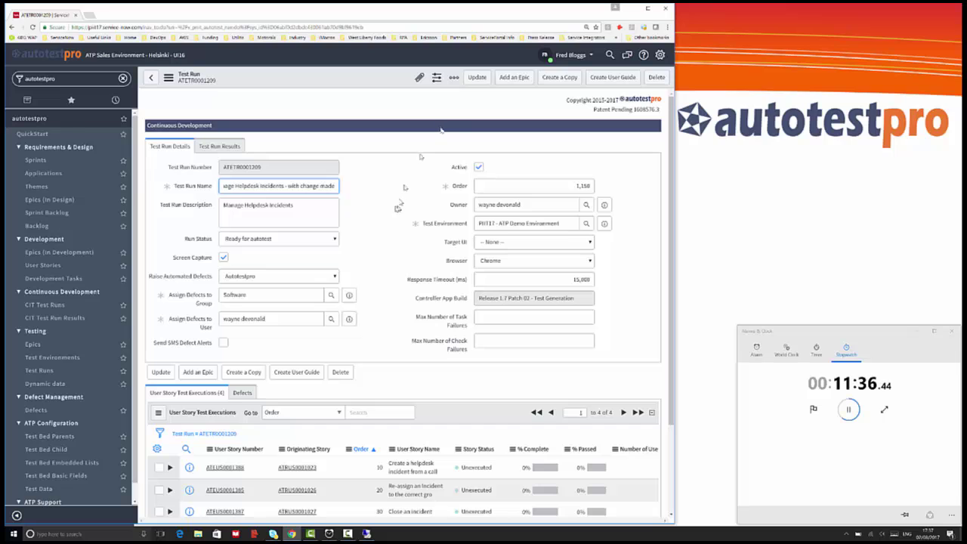
{"action": "left_click", "coordinate": [473, 79]}
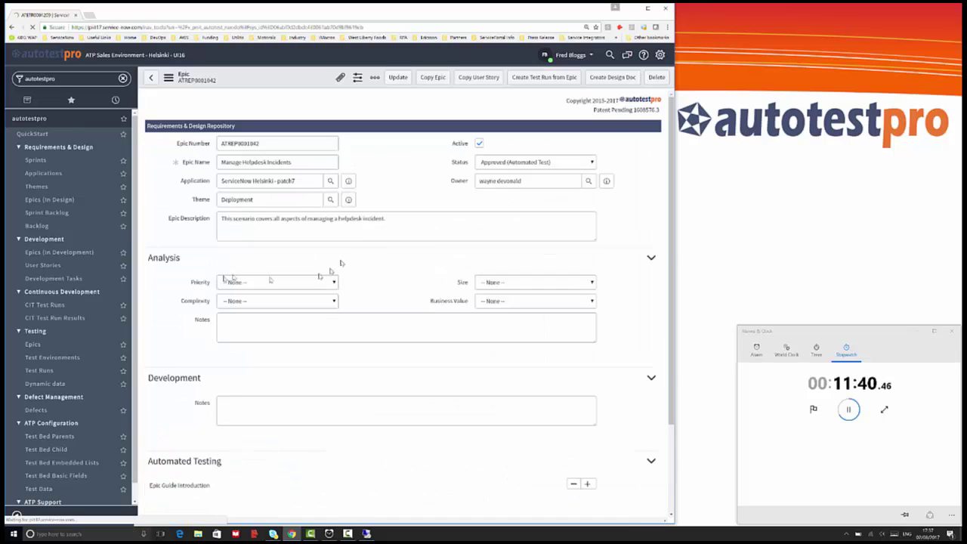
Step: Open the Test Runs list, check run ATETR0001208's user story results, and switch to the remote test session
{"action": "left_click", "coordinate": [39, 371]}
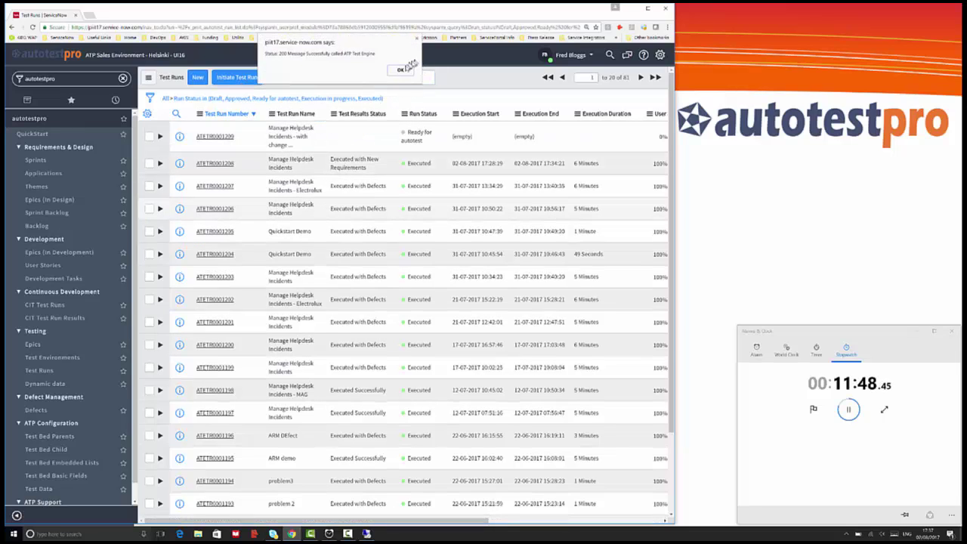
{"action": "left_click", "coordinate": [399, 69]}
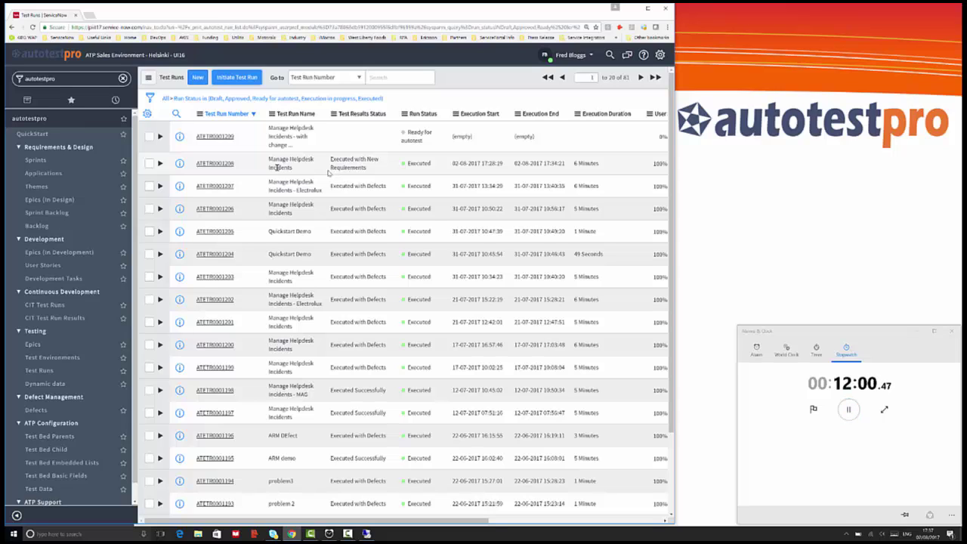
{"action": "left_click", "coordinate": [160, 163]}
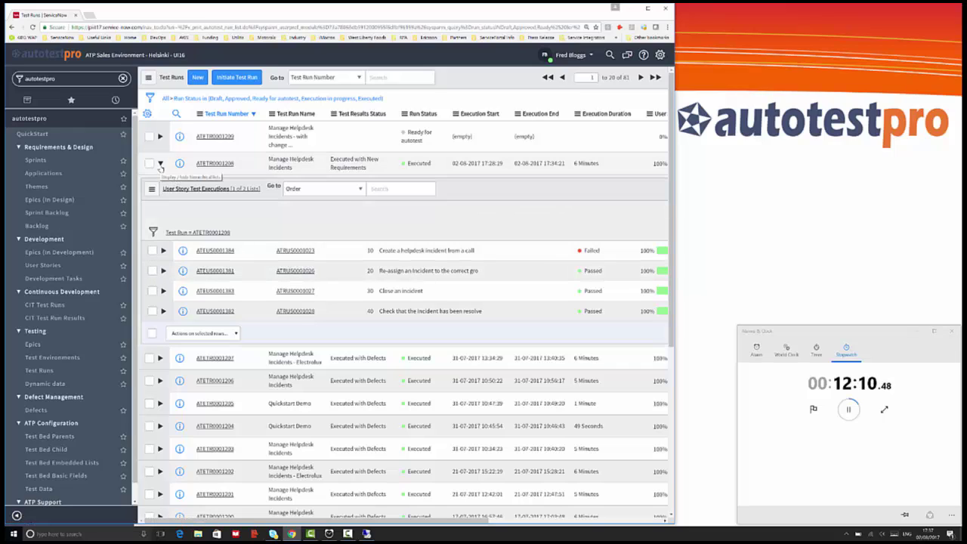
{"action": "left_click", "coordinate": [160, 164]}
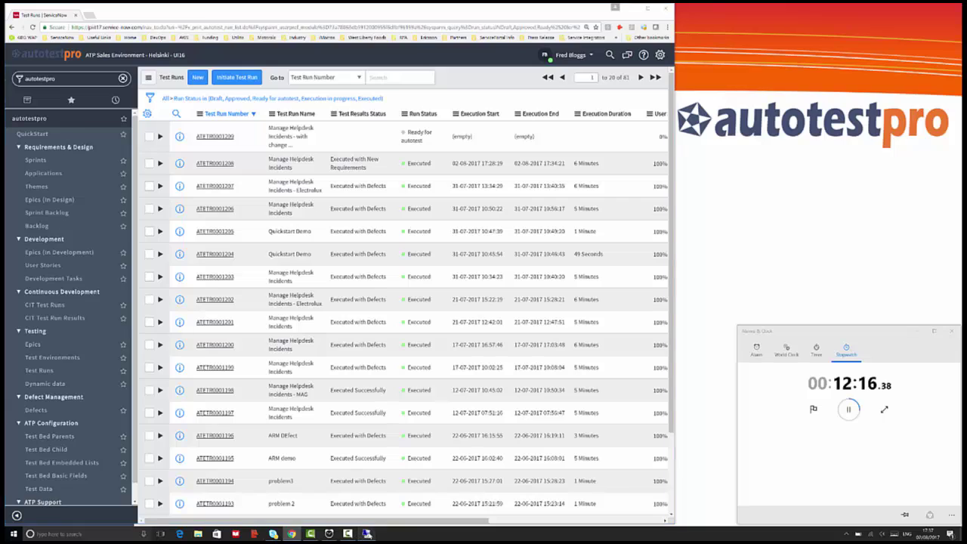
{"action": "left_click", "coordinate": [370, 535]}
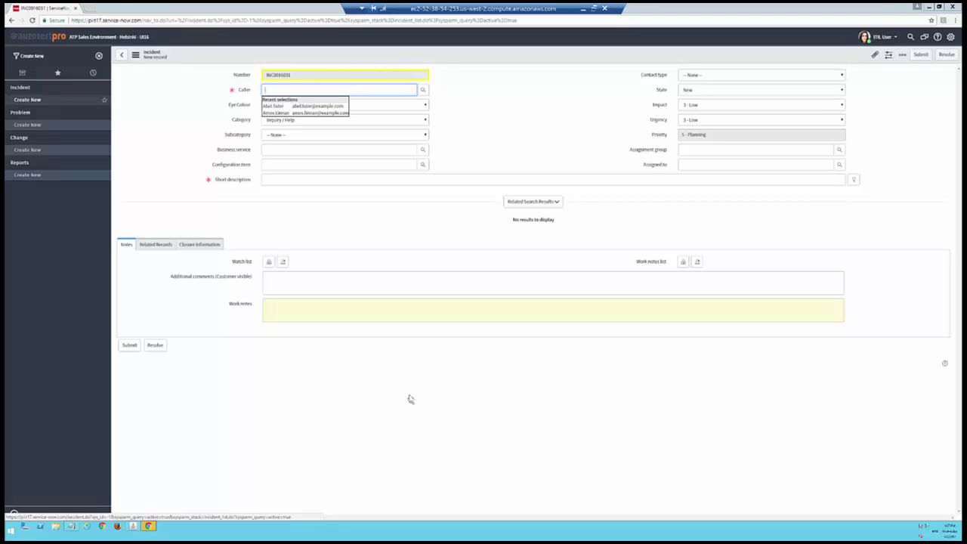
Step: Enter the caller's name and set Eye Colour to Grey on the incident form
{"action": "type", "text": "Amos Linnan"}
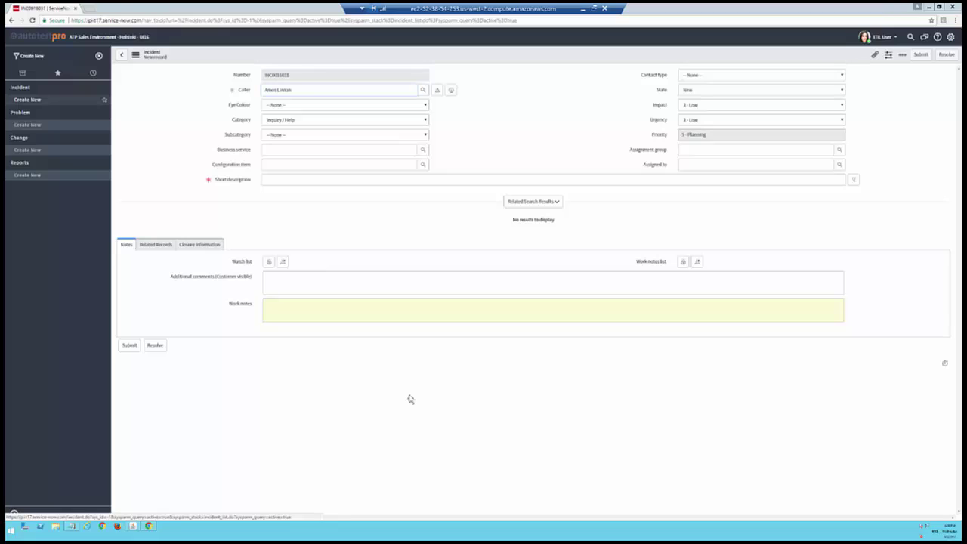
{"action": "key", "text": "alt+Down"}
{"action": "type", "text": "Grey"}
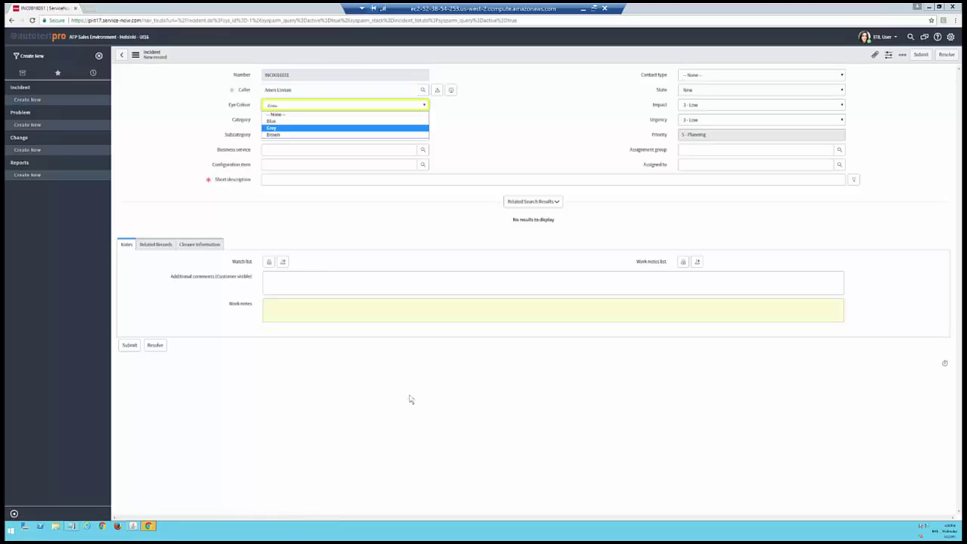
{"action": "key", "text": "Return"}
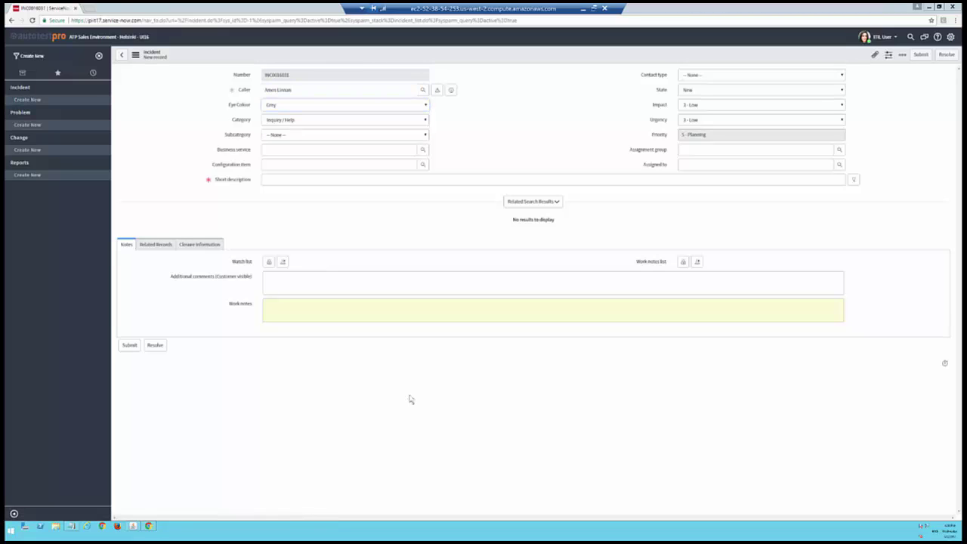
Step: Set Category to Hardware and Subcategory to Monitor, then return to the local Test Runs list
{"action": "key", "text": "Tab"}
{"action": "key", "text": "h"}
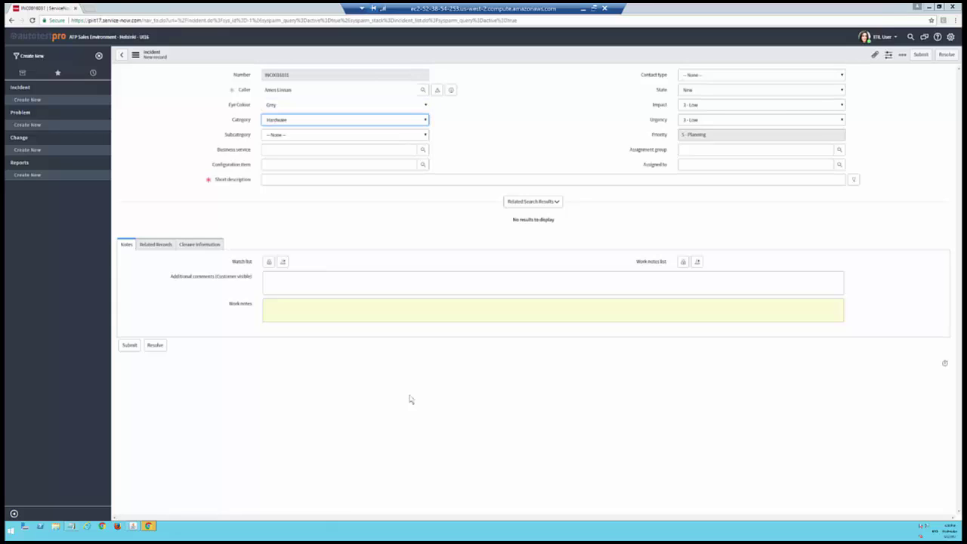
{"action": "key", "text": "alt+Down"}
{"action": "key", "text": "Return"}
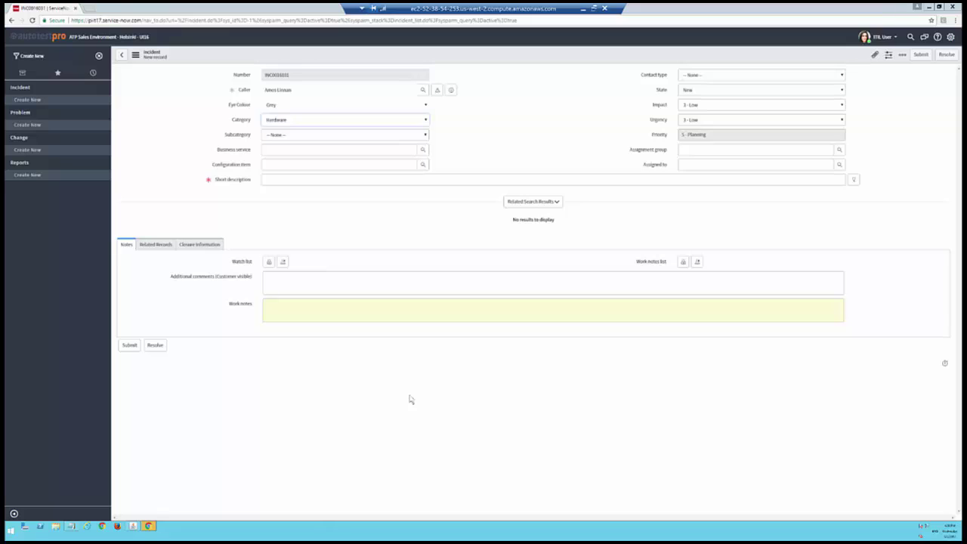
{"action": "key", "text": "Tab"}
{"action": "key", "text": "m"}
{"action": "key", "text": "m"}
{"action": "key", "text": "alt+Down"}
{"action": "key", "text": "Return"}
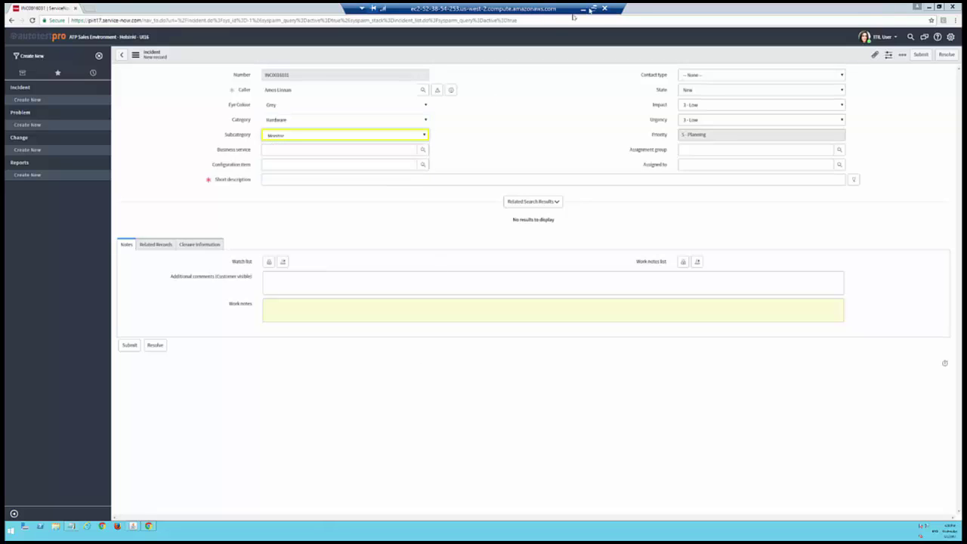
{"action": "left_click", "coordinate": [583, 8]}
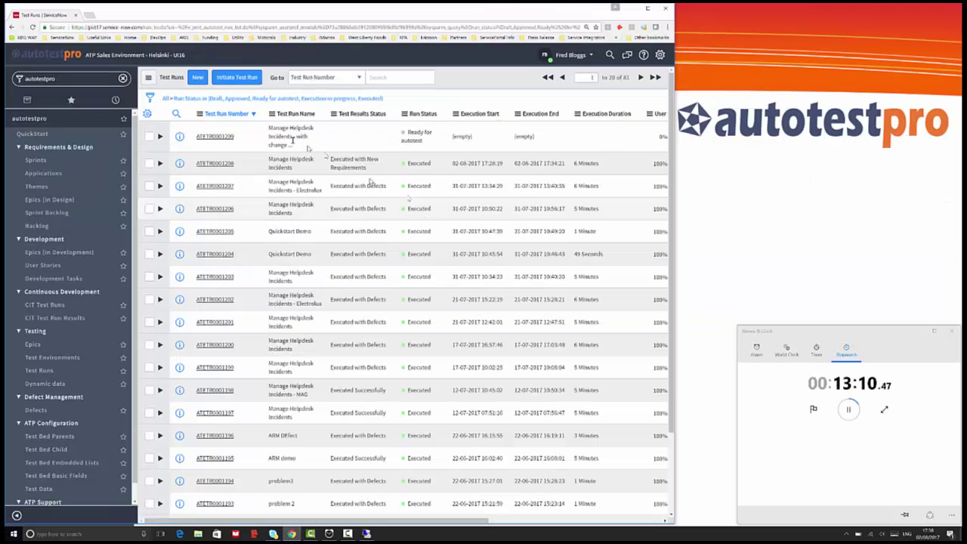
Step: Open test run ATETR0001209 and review the first user story's task steps, including the passed Grey step
{"action": "left_click", "coordinate": [214, 137]}
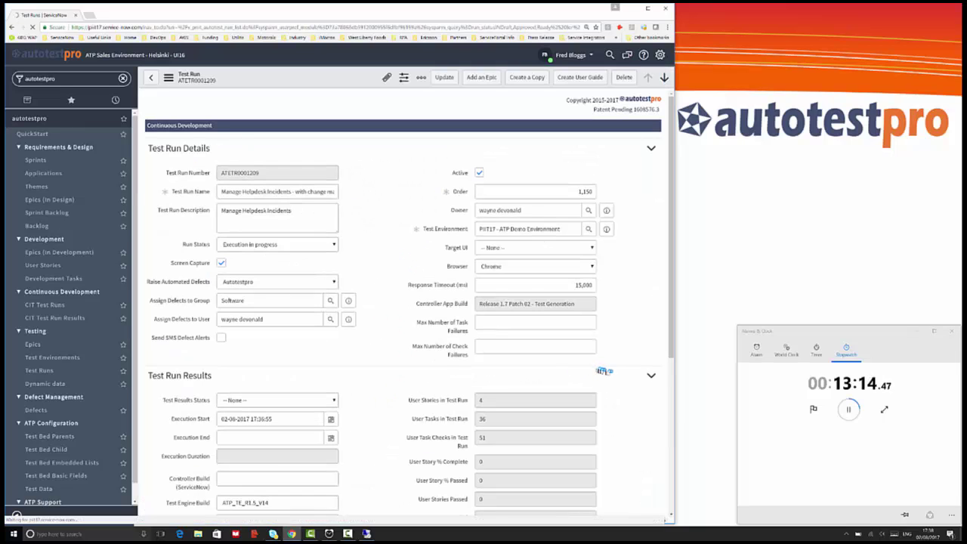
{"action": "scroll", "coordinate": [611, 373], "scroll_direction": "down", "scroll_amount": 3}
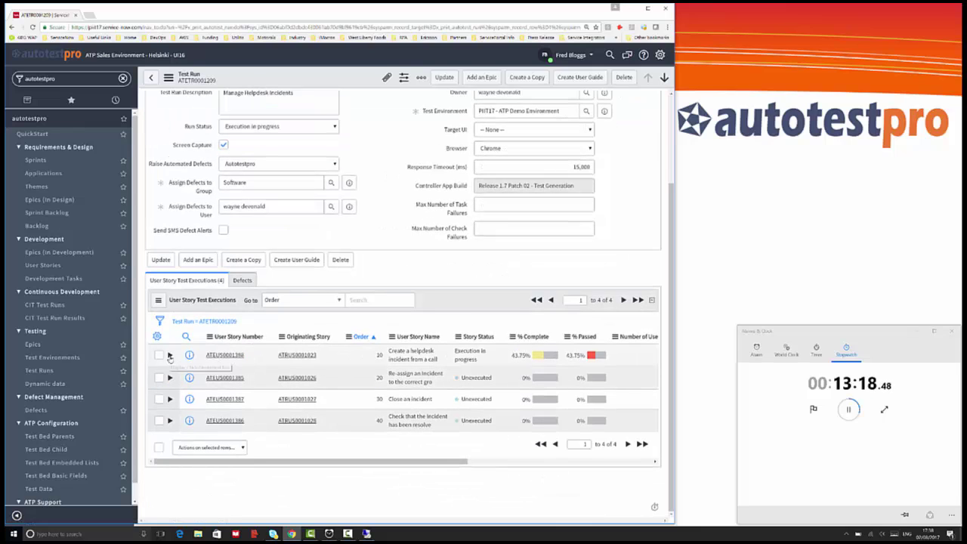
{"action": "left_click", "coordinate": [170, 355]}
{"action": "scroll", "coordinate": [321, 353], "scroll_direction": "down", "scroll_amount": 2}
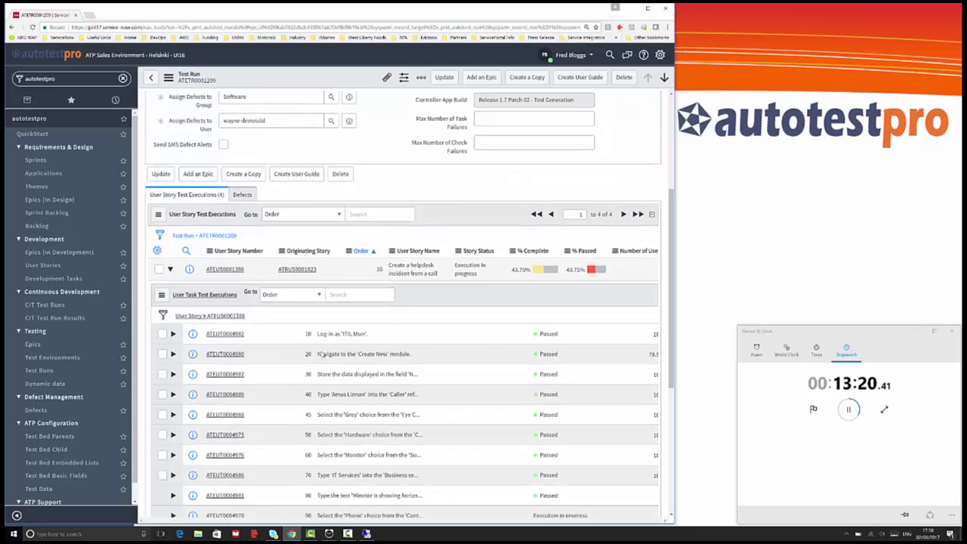
{"action": "scroll", "coordinate": [321, 354], "scroll_direction": "down", "scroll_amount": 3}
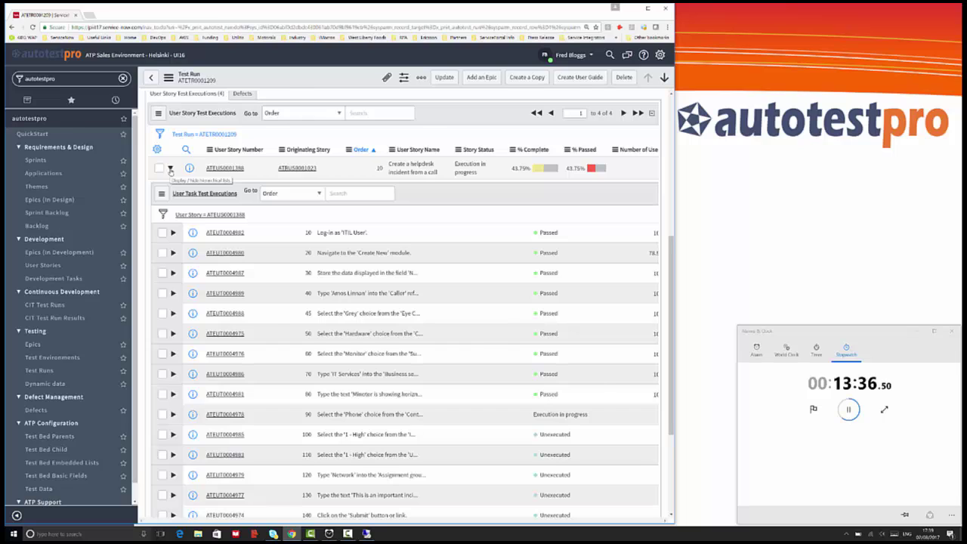
{"action": "left_click", "coordinate": [170, 169]}
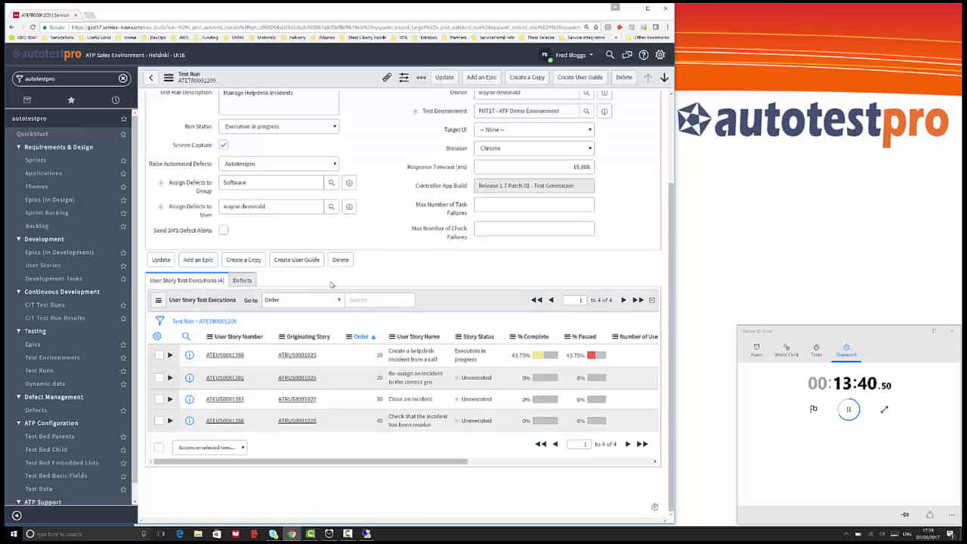
Step: Bring up the page context menu on the run, then dismiss it
{"action": "right_click", "coordinate": [424, 298]}
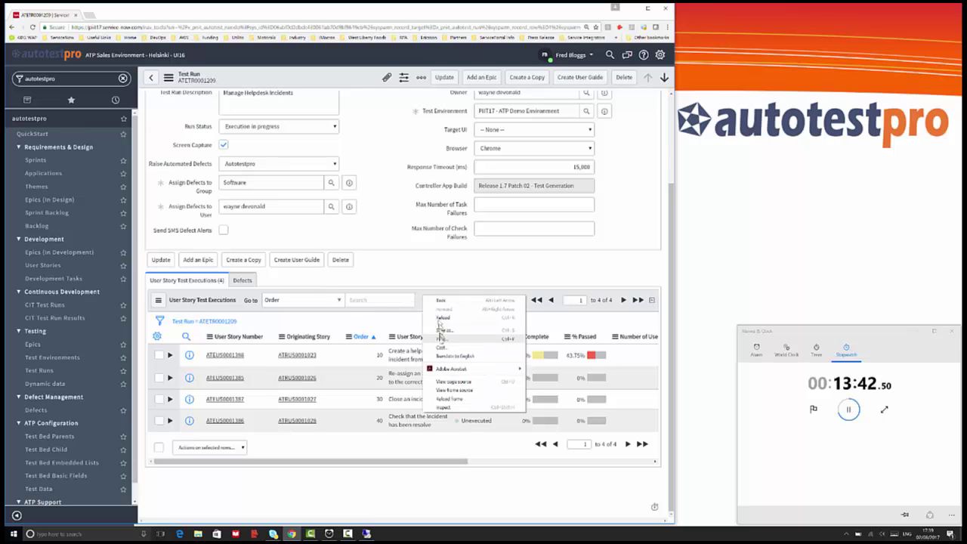
{"action": "right_click", "coordinate": [416, 303]}
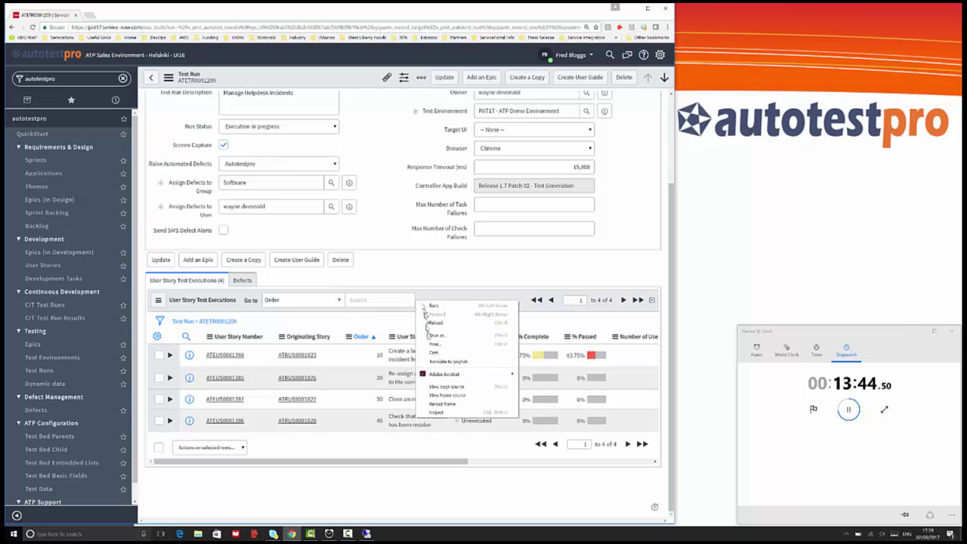
{"action": "left_click", "coordinate": [431, 293]}
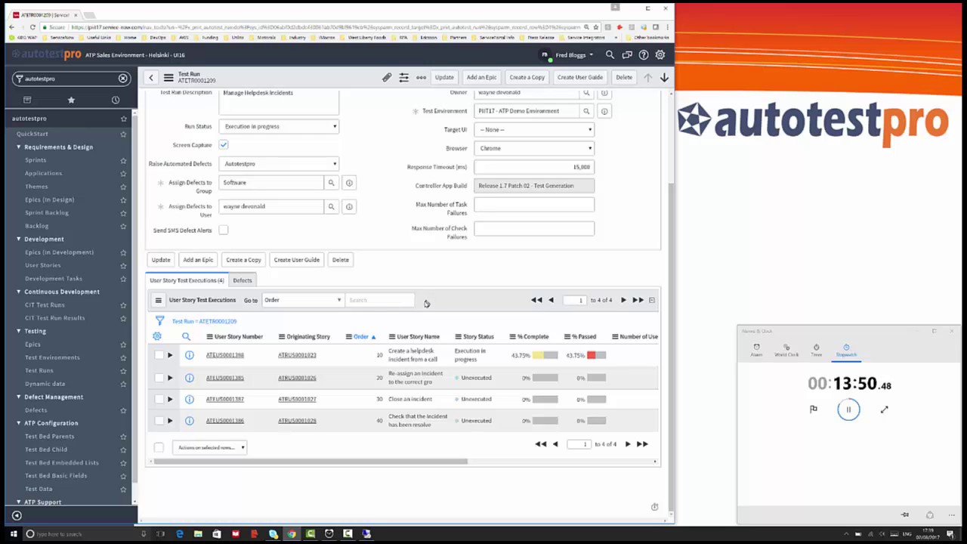
{"action": "scroll", "coordinate": [425, 303], "scroll_direction": "up", "scroll_amount": 1}
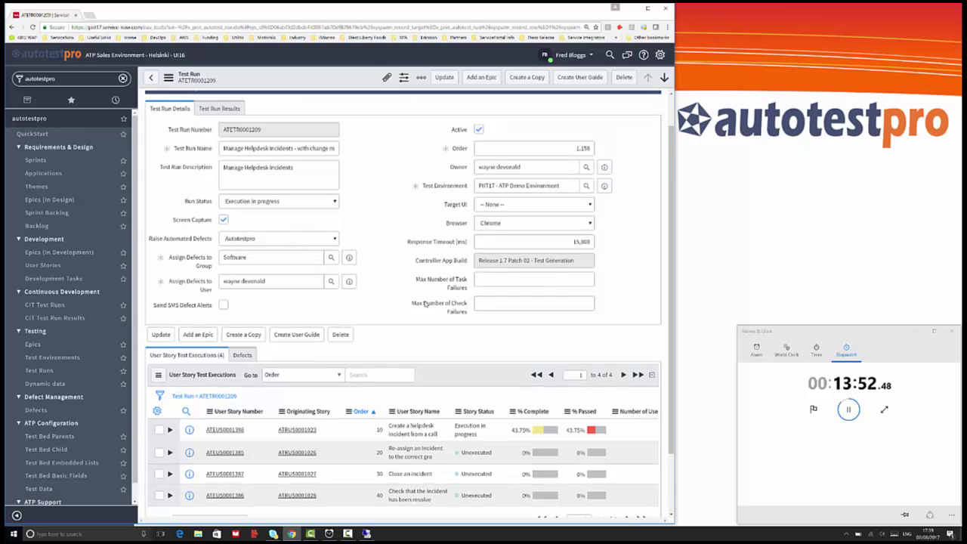
{"action": "scroll", "coordinate": [425, 304], "scroll_direction": "up", "scroll_amount": 1}
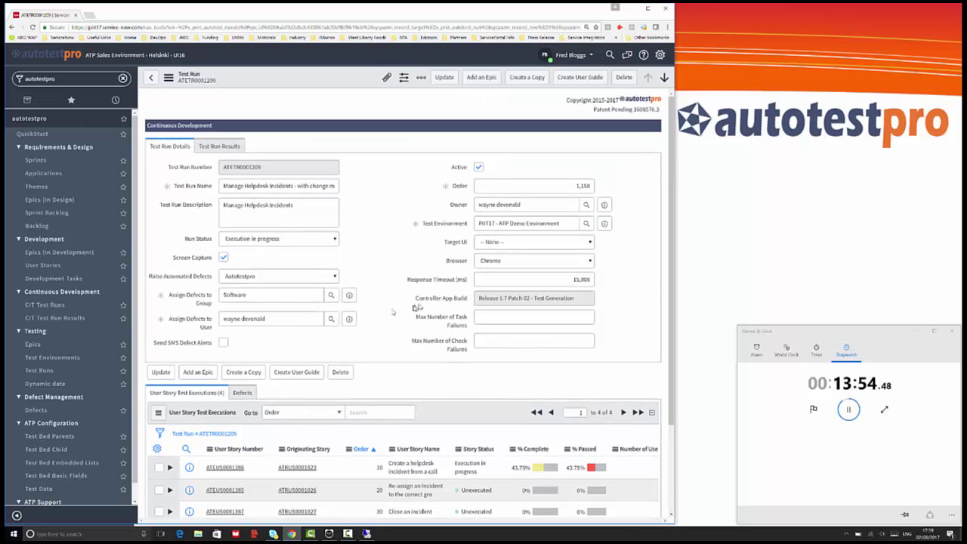